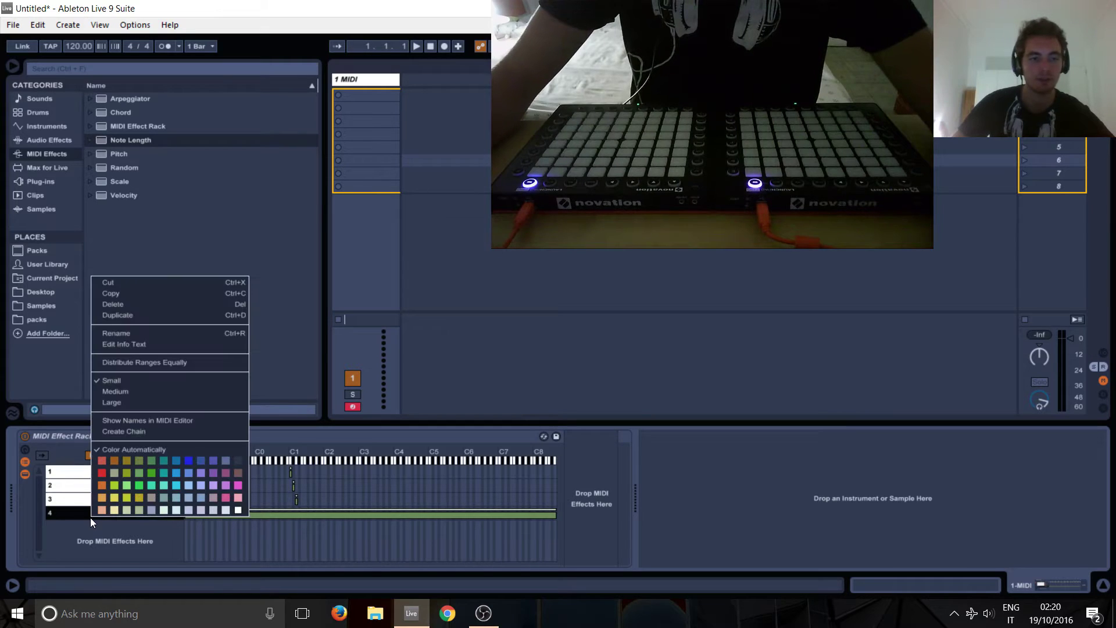
Narrow chain 4's key zone to a single note directly above chain 3's zone.
left_click(55, 520)
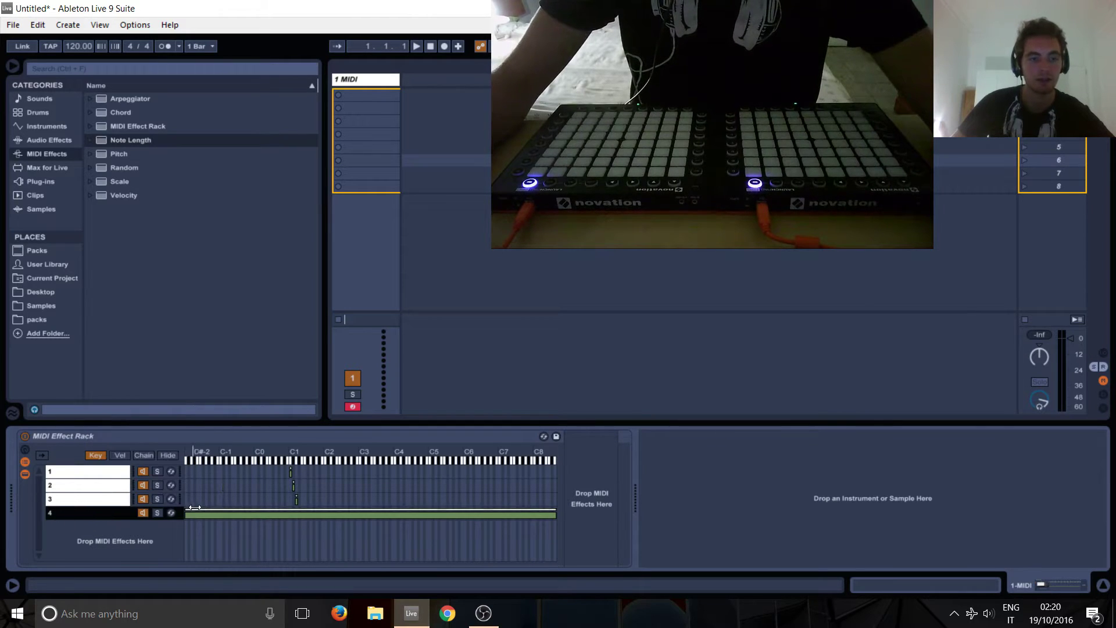
left_click_drag(205, 515, 232, 518)
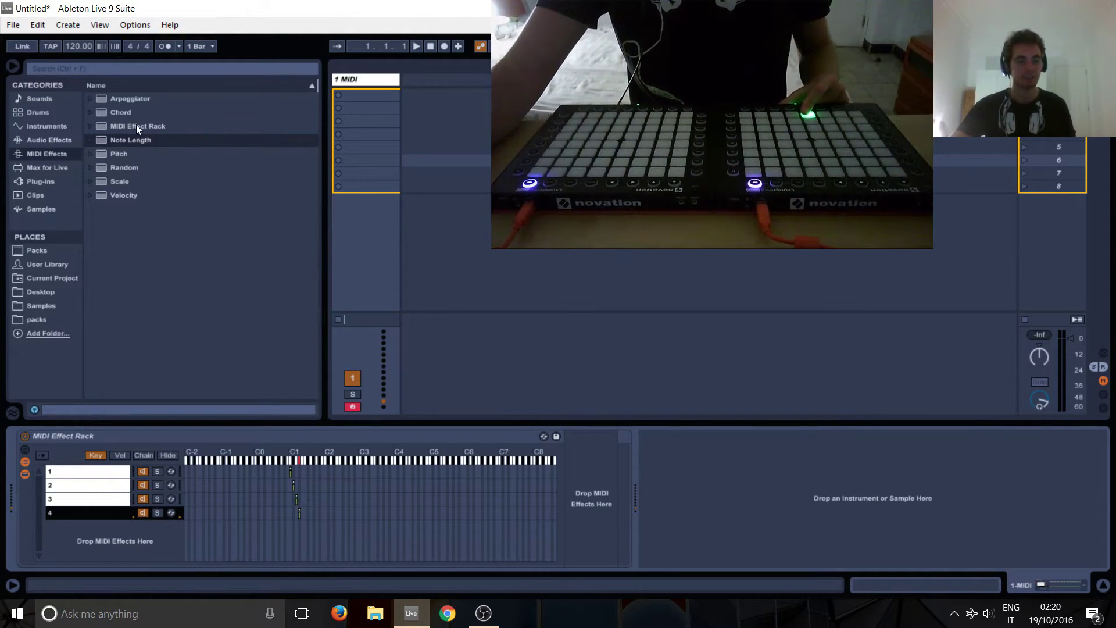
Add a MIDI Effect Rack inside chain 4 and create a chain in it named "Bottom Left".
left_click_drag(136, 125, 579, 483)
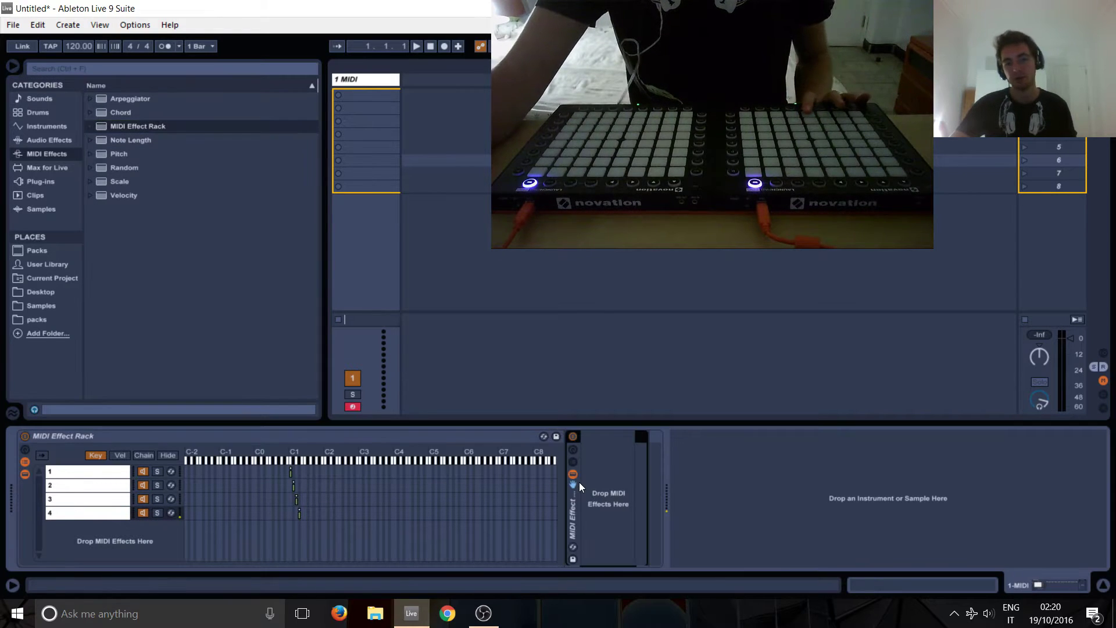
right_click(634, 491)
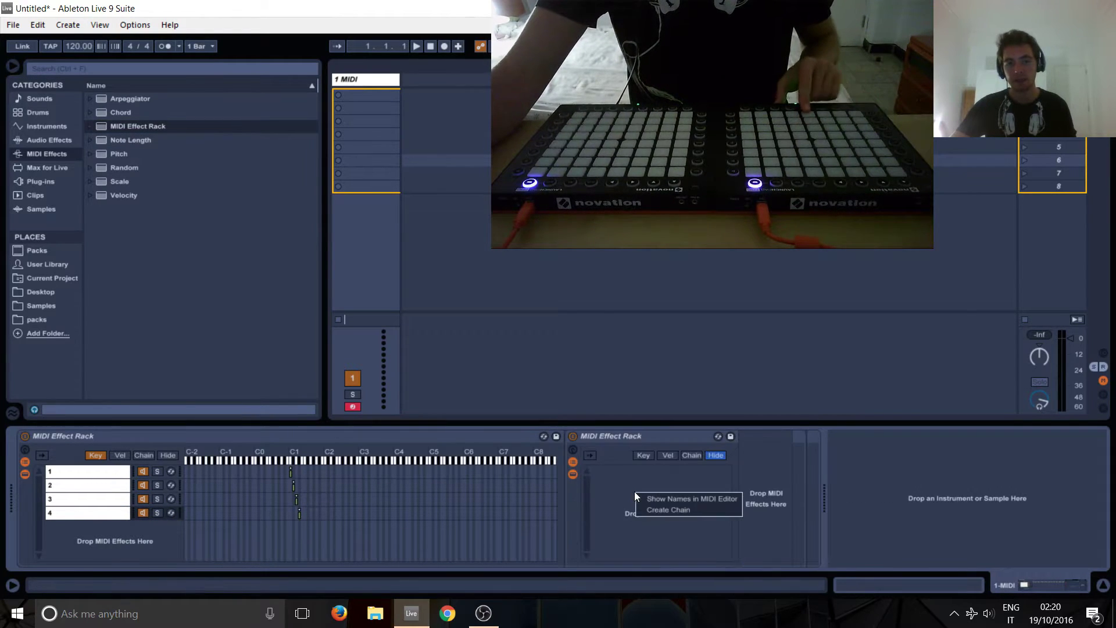
left_click(662, 511)
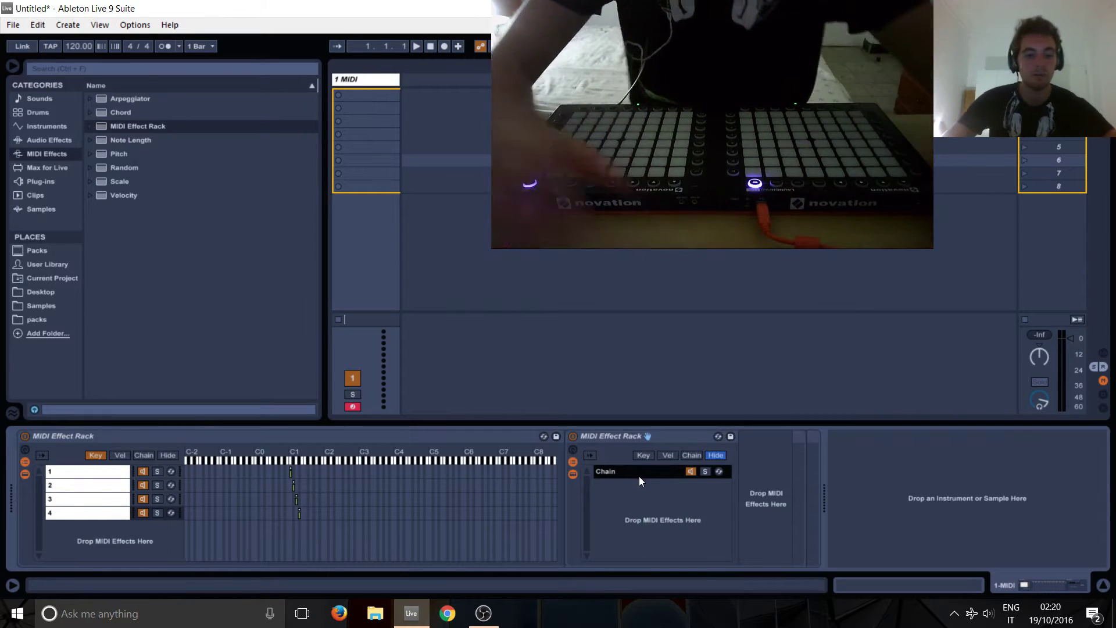
key("ctrl+r")
type("Bot")
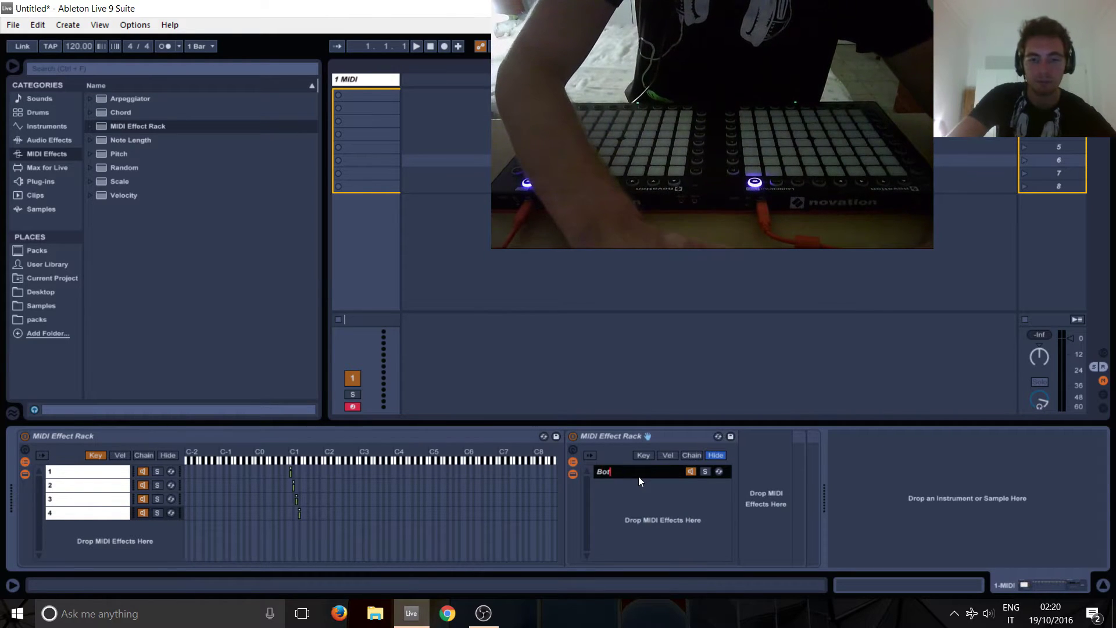
type("tom Left")
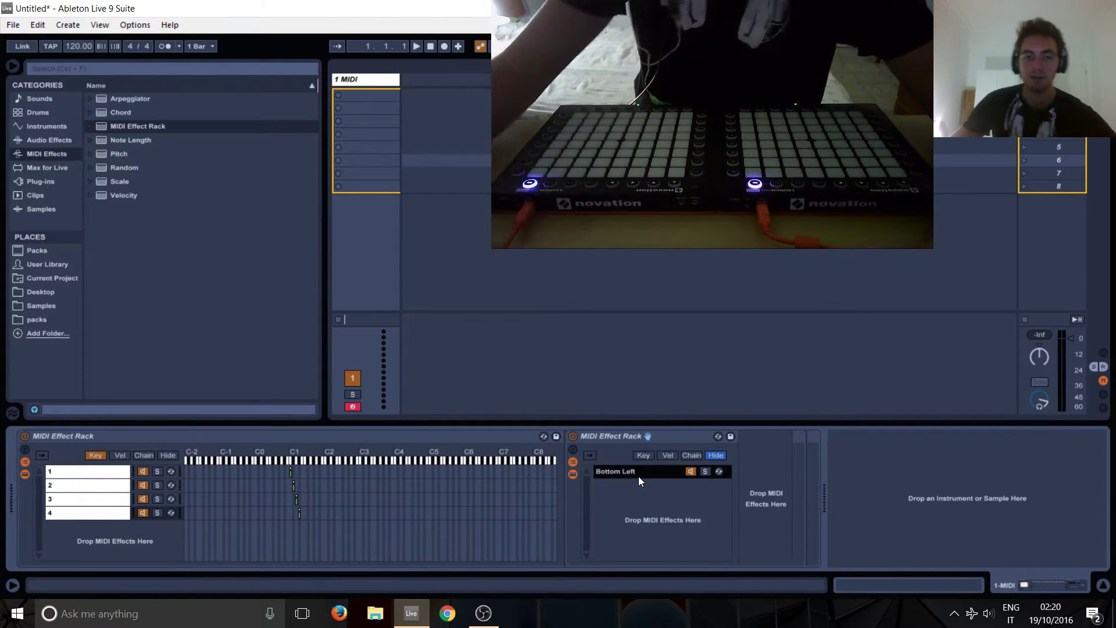
Add a Pitch effect at -3 st and a Chord effect with Shifts 1–3 at +5, +10 and +15 st to the Bottom Left chain.
left_click(120, 154)
left_click_drag(120, 153, 765, 475)
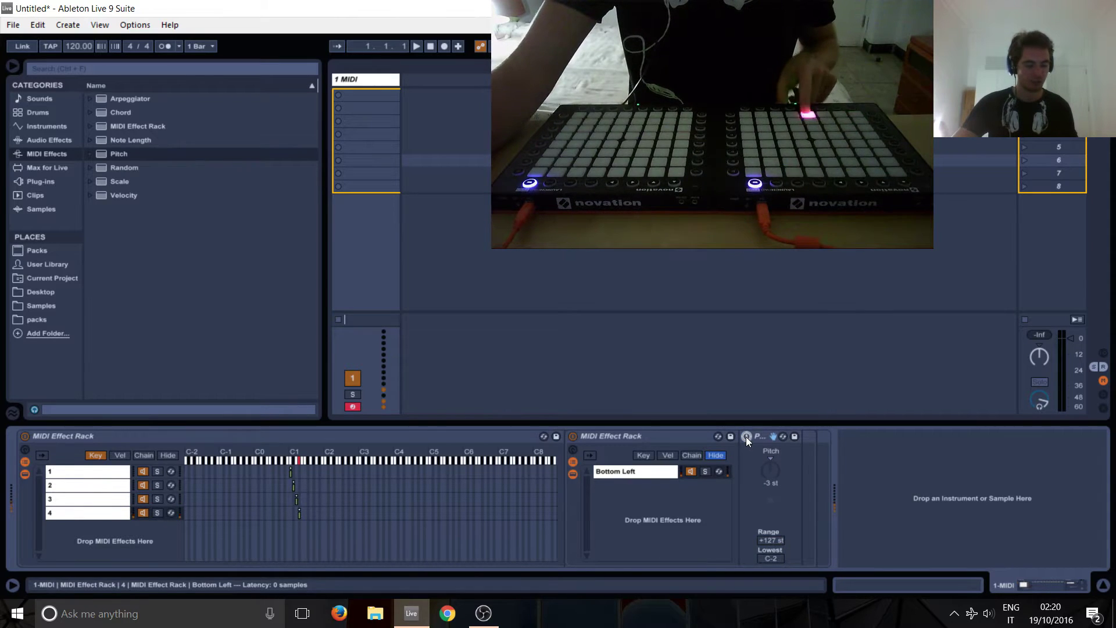
left_click_drag(122, 114, 797, 462)
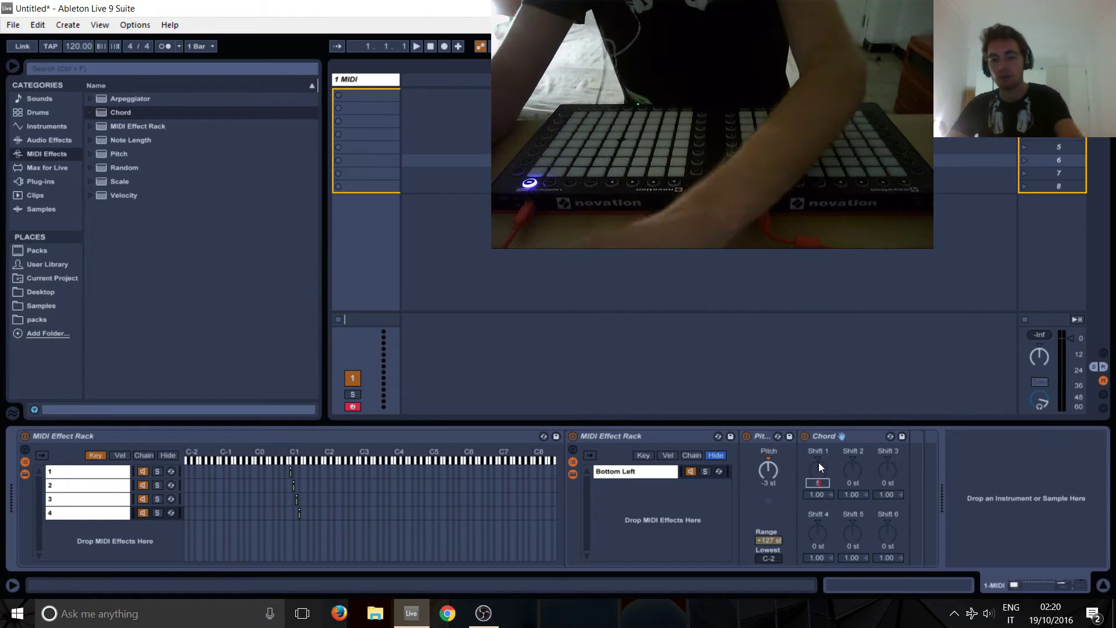
type("5")
key("Return")
left_click(853, 470)
type("10")
key("Return")
left_click(892, 469)
type("15")
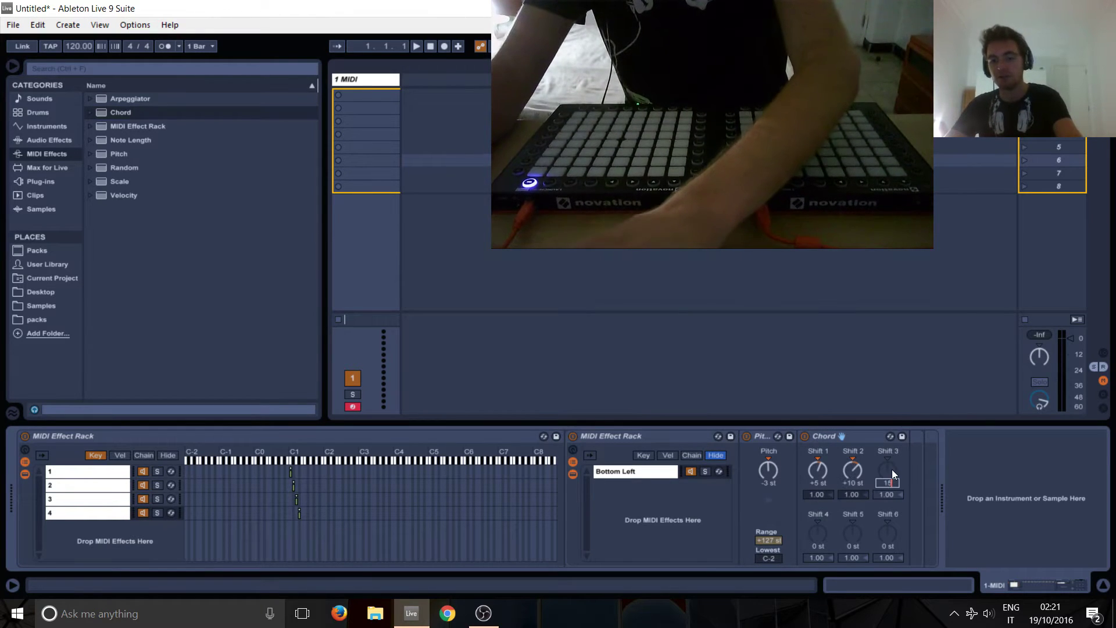
key("Return")
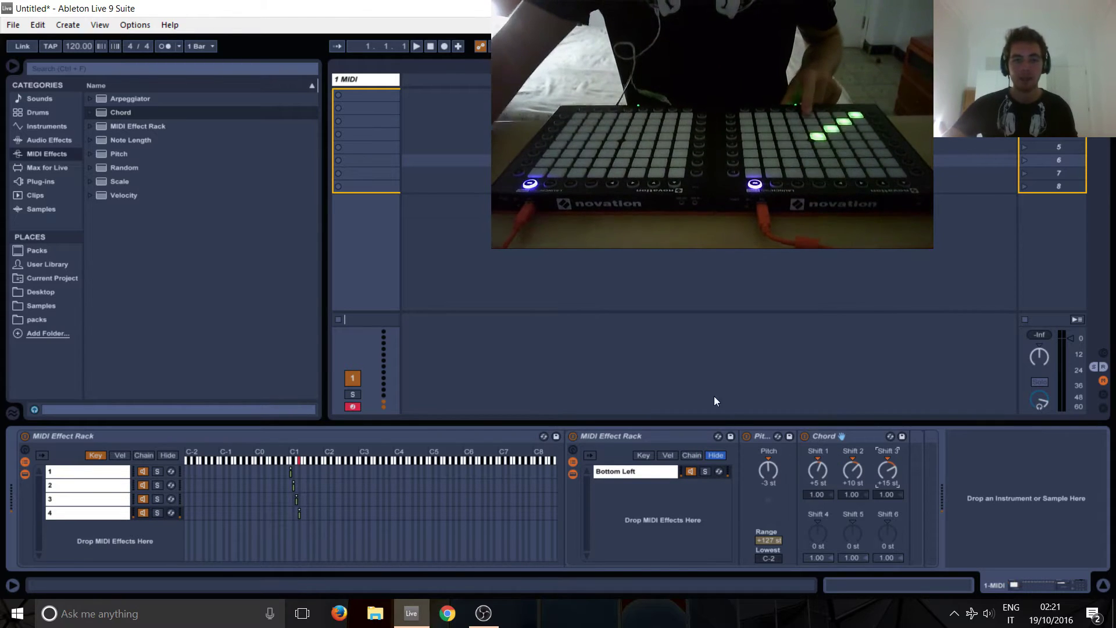
left_click(117, 116)
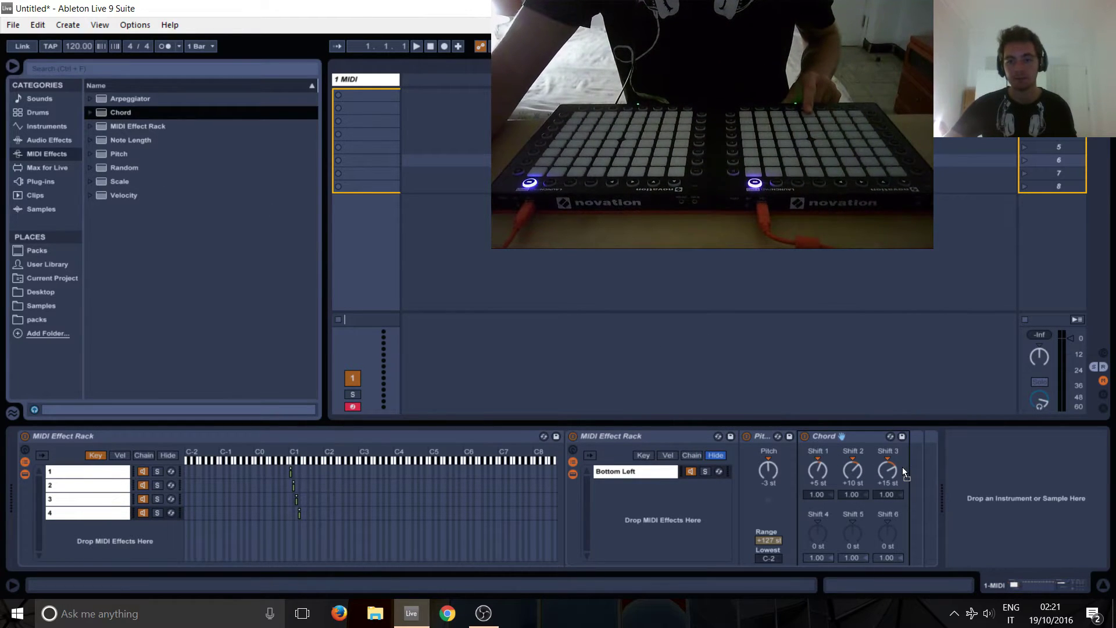
Duplicate the Bottom Left chain as "Top Right" and set the copy's Pitch to +45 st.
left_click(619, 472)
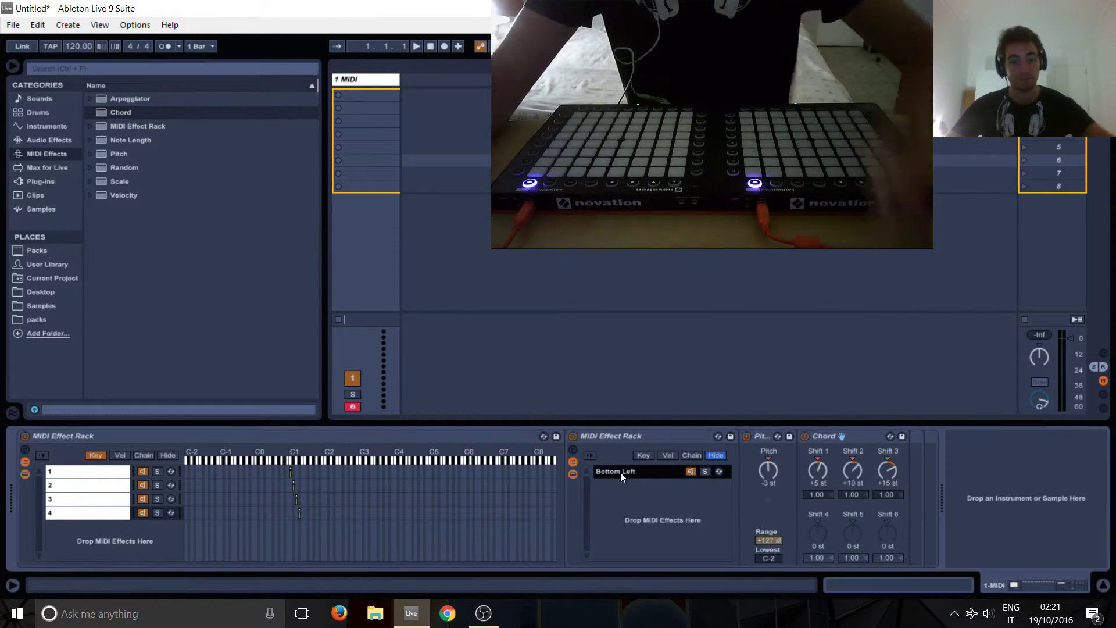
key("ctrl+d")
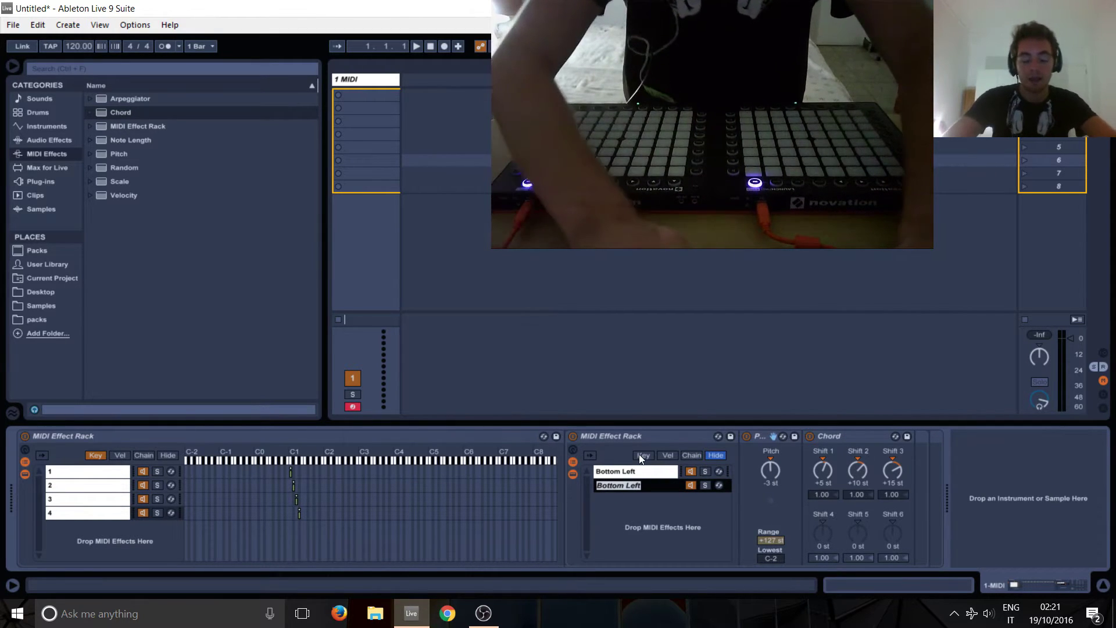
type("Top Right")
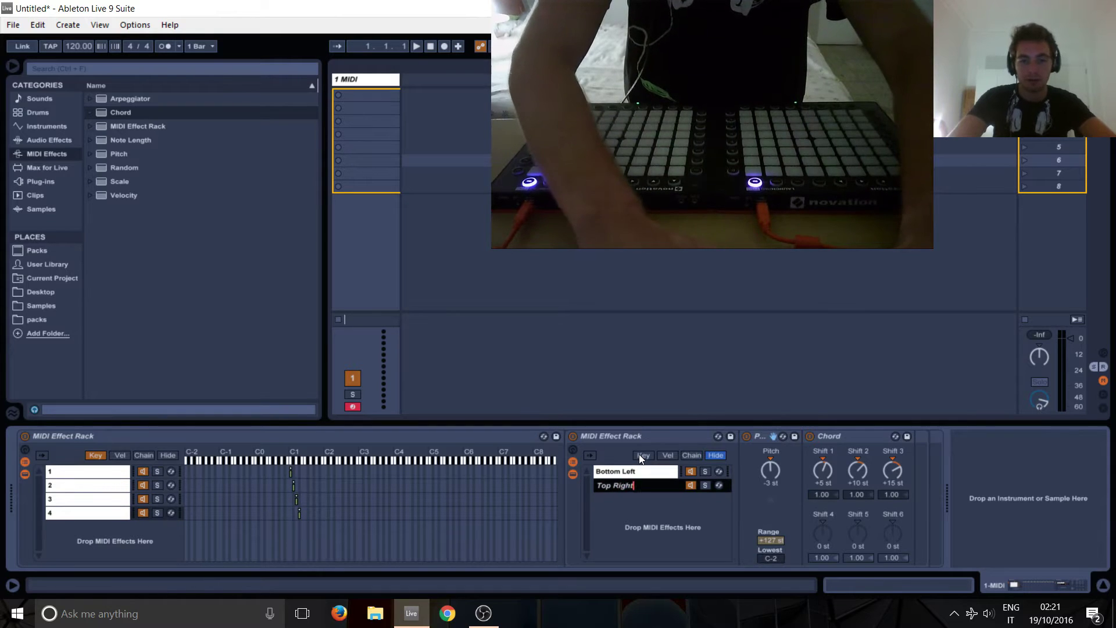
key("Return")
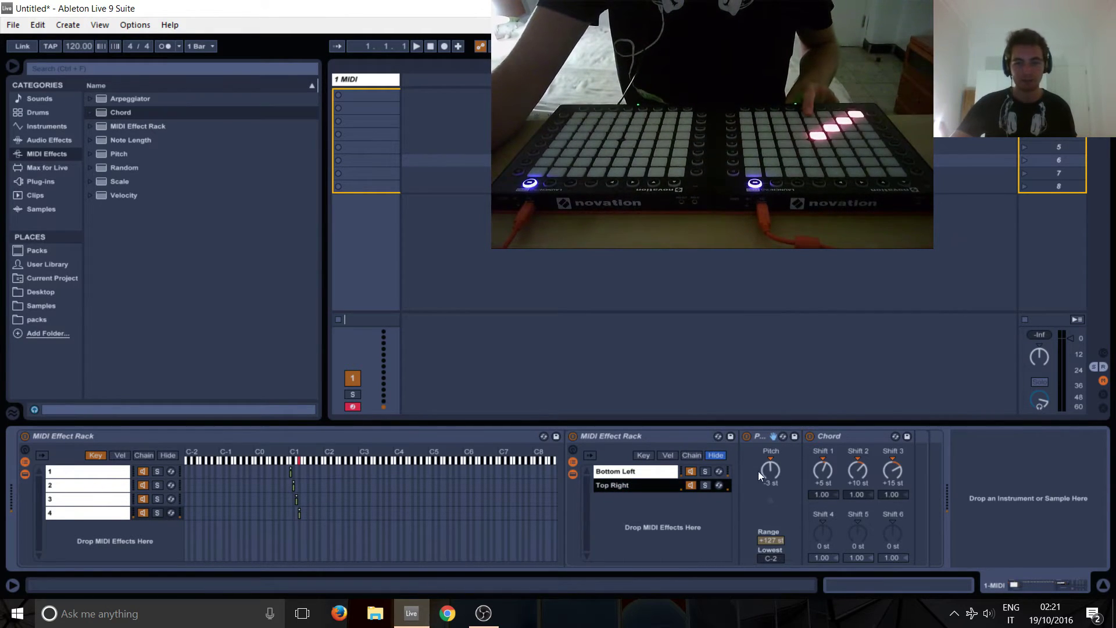
left_click_drag(766, 473, 766, 459)
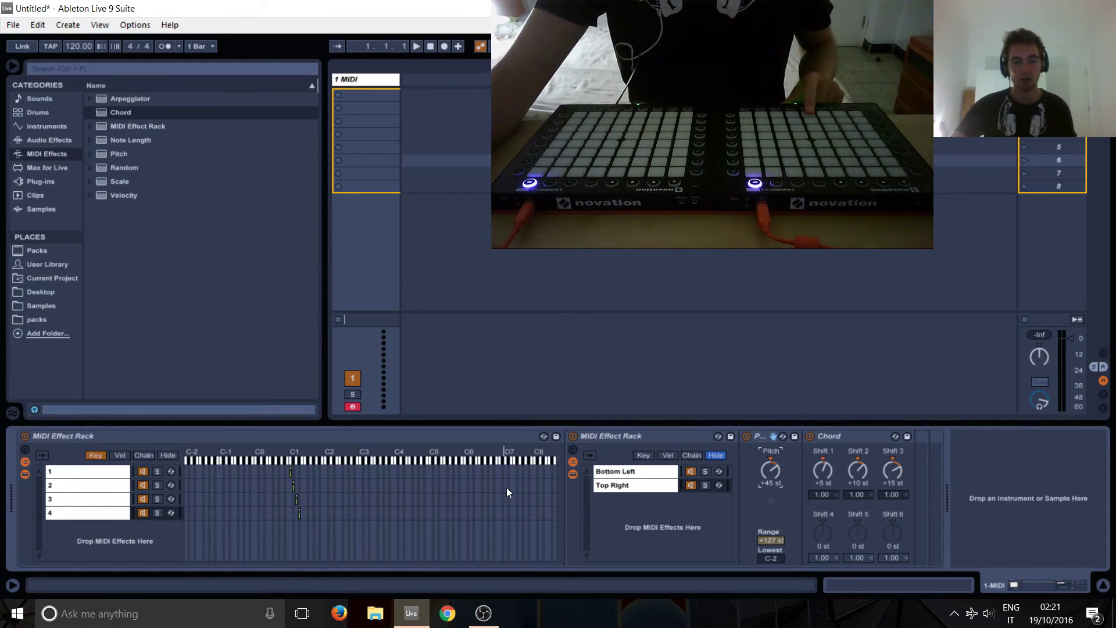
Create a third, empty chain in the second MIDI Effect Rack.
right_click(632, 516)
left_click(644, 526)
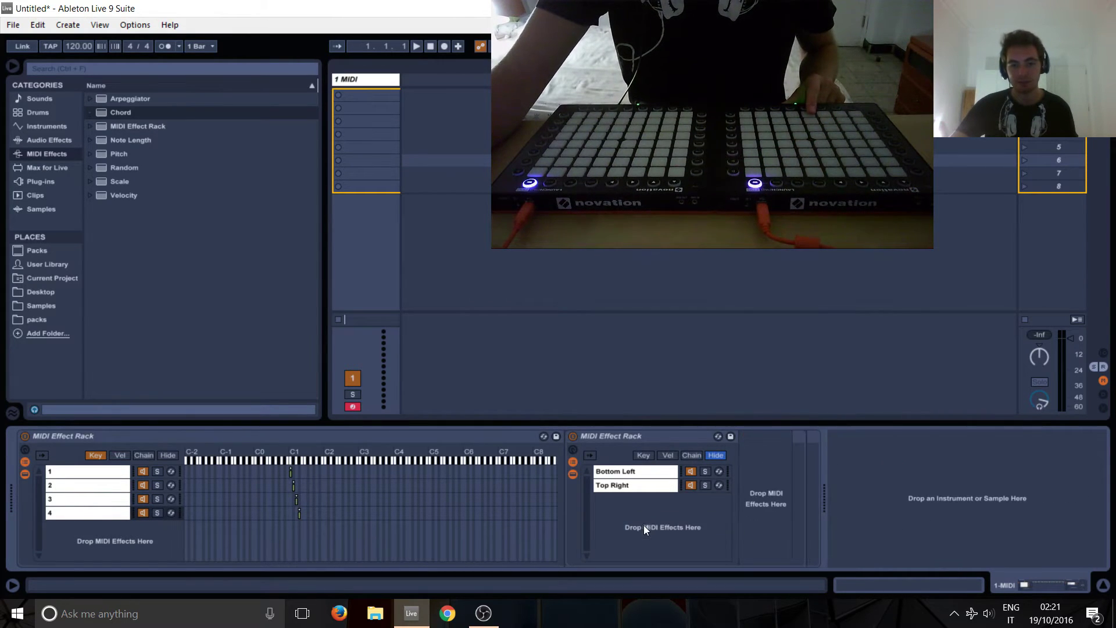
right_click(644, 525)
left_click(646, 525)
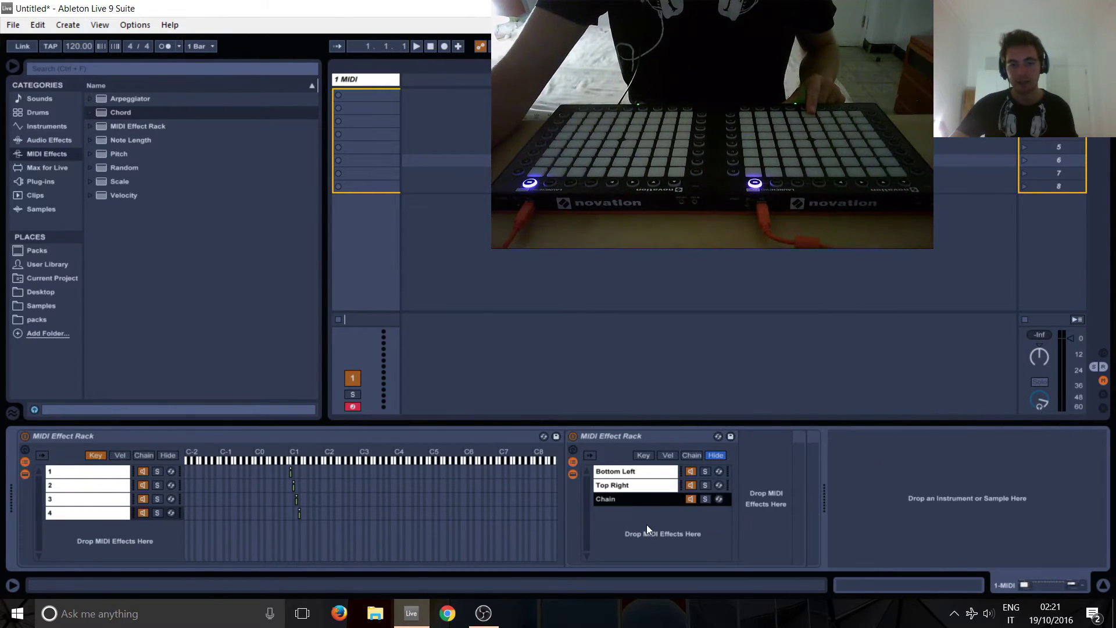
Compare the second rack's chains by temporarily muting Bottom Left and Top Right and soloing the empty chain.
left_click(691, 472)
left_click(690, 485)
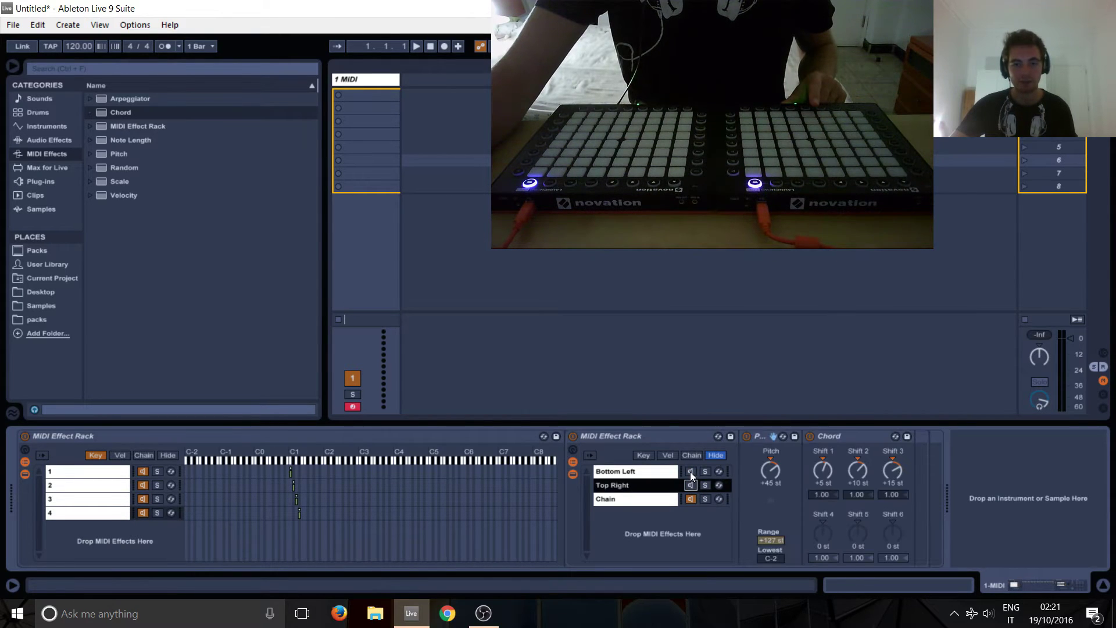
left_click(690, 485)
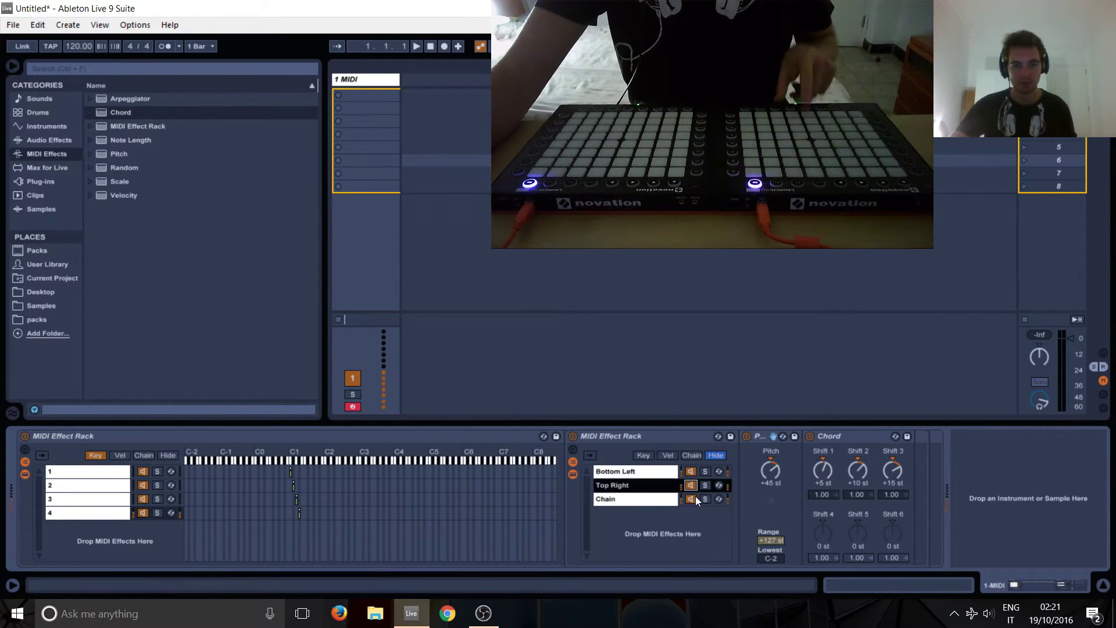
left_click(704, 499)
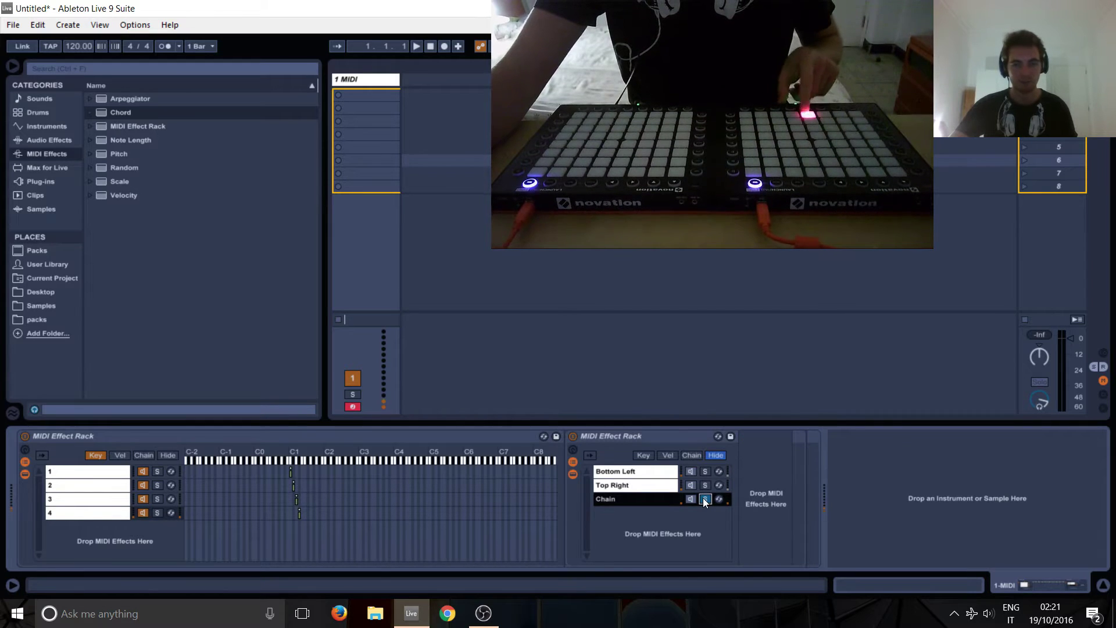
left_click(634, 471)
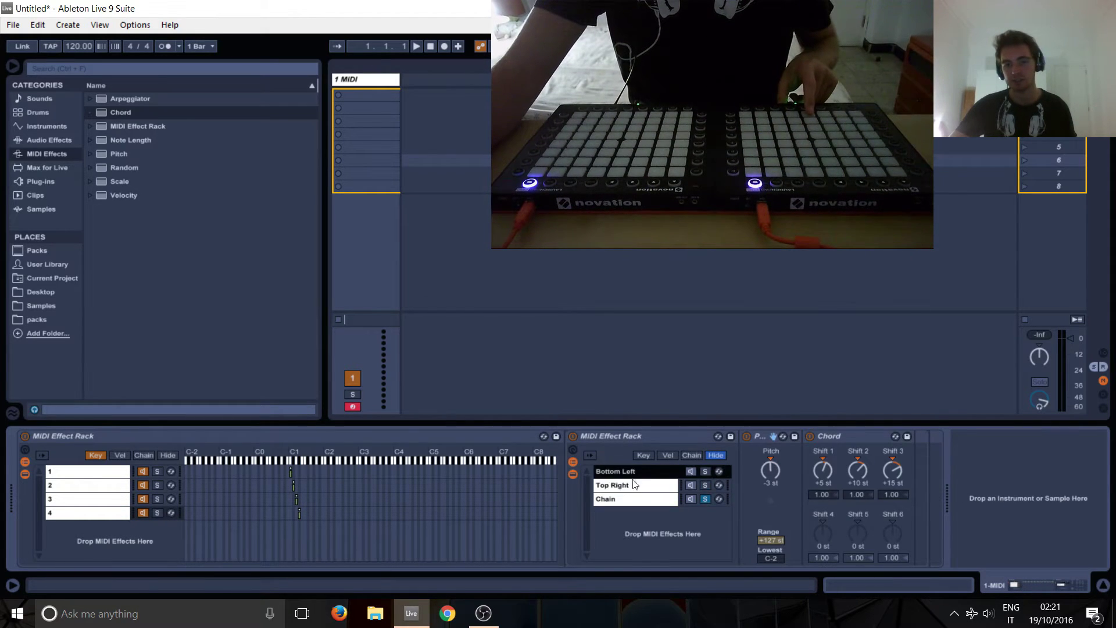
left_click(635, 488)
left_click(705, 499)
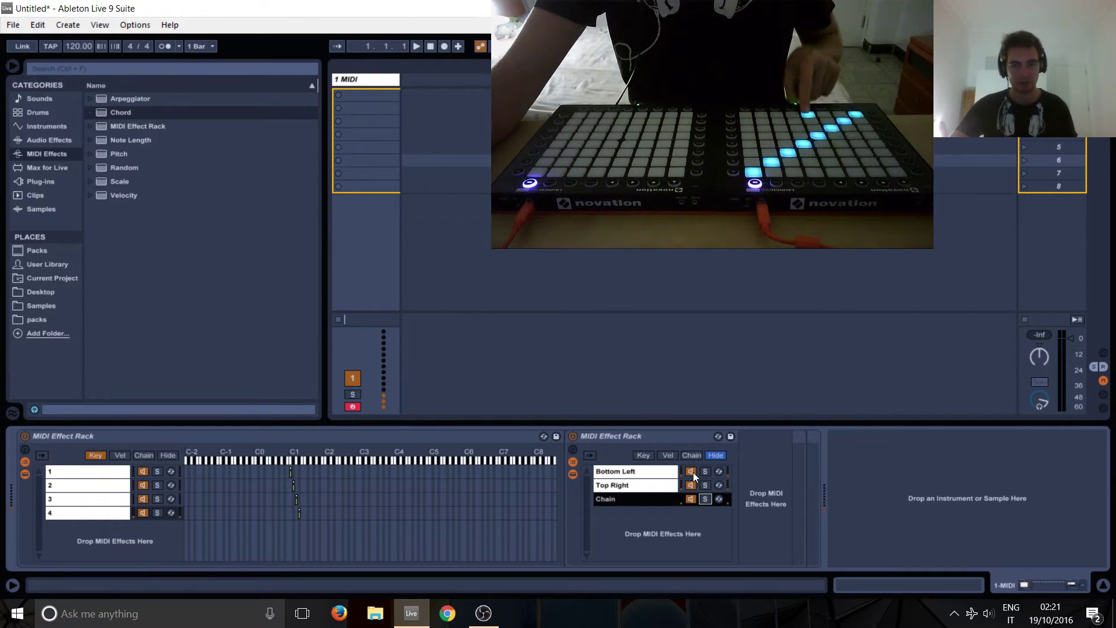
left_click(693, 472)
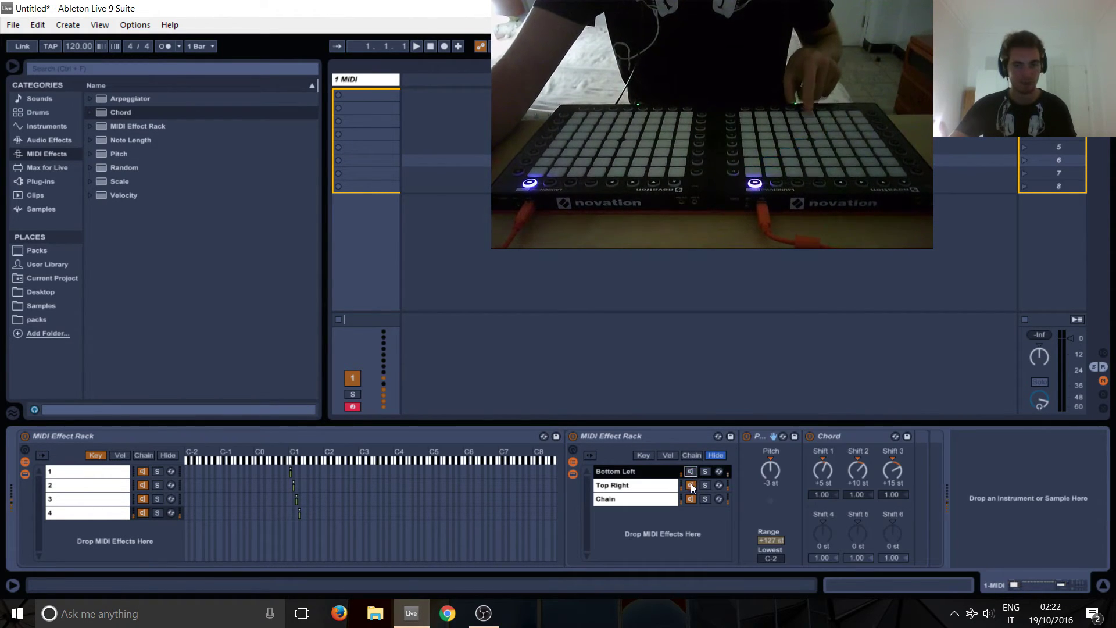
left_click(691, 471)
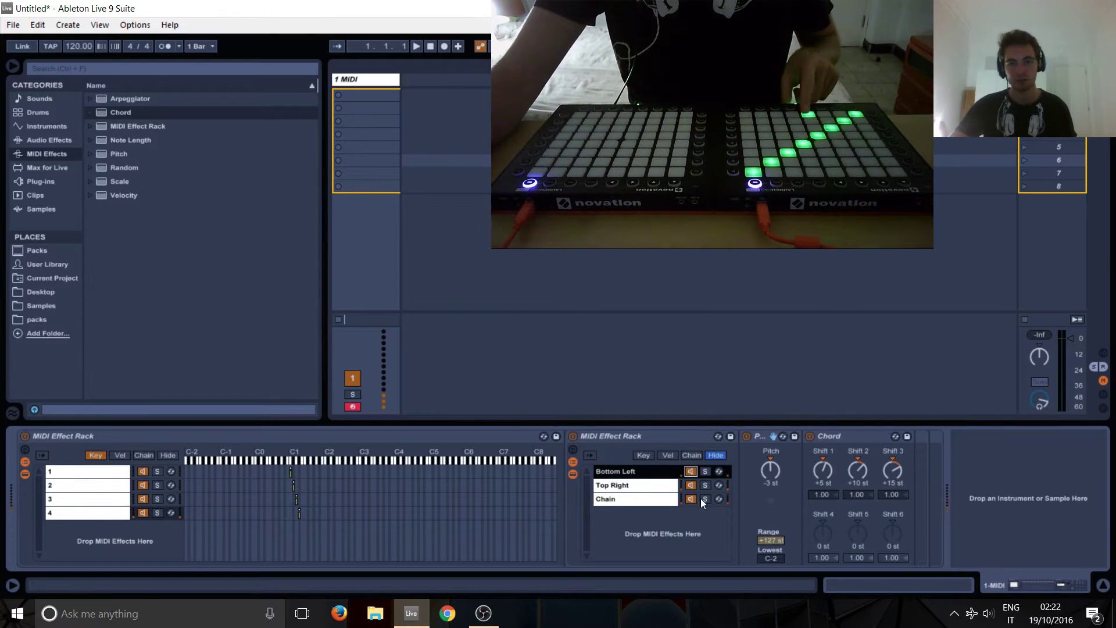
Solo the empty third chain and rename it "Top Right To Bottom Left".
left_click(704, 499)
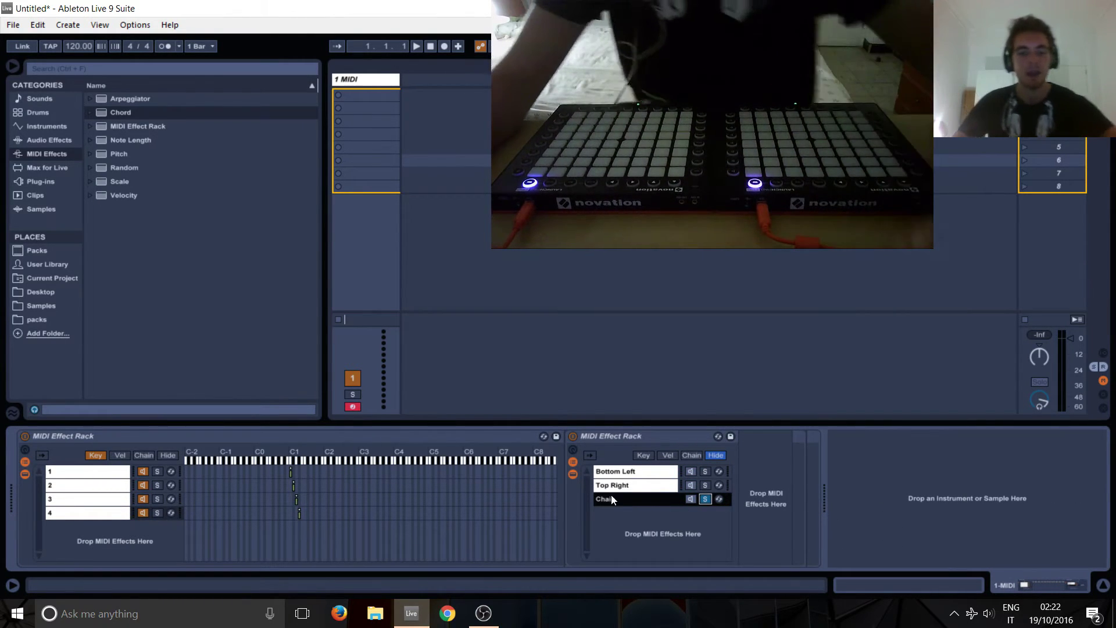
double_click(626, 497)
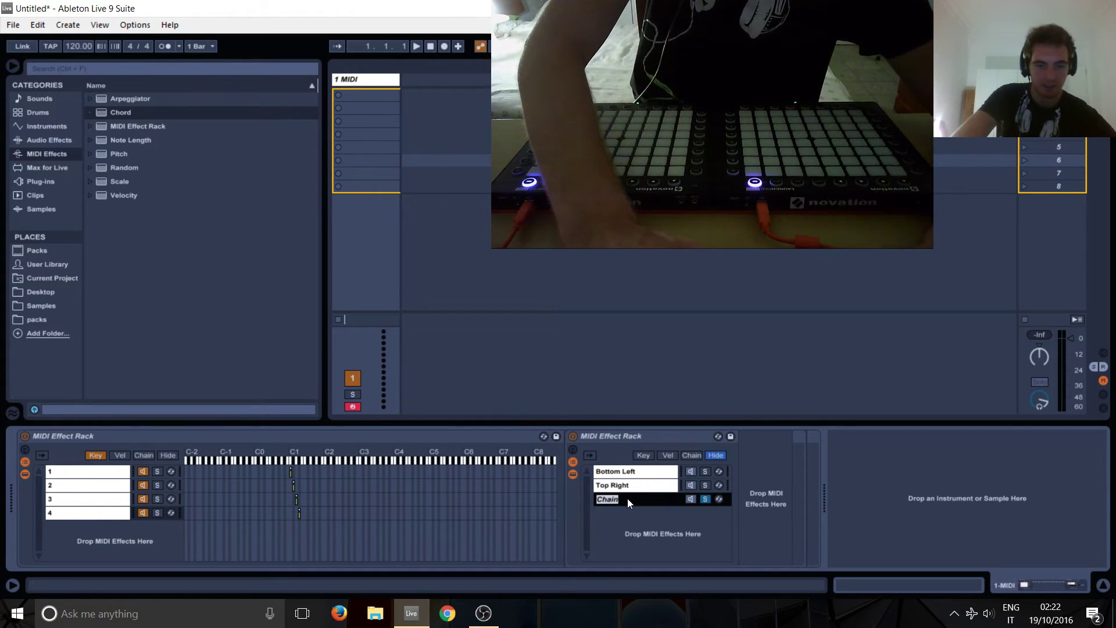
type("Top Right T")
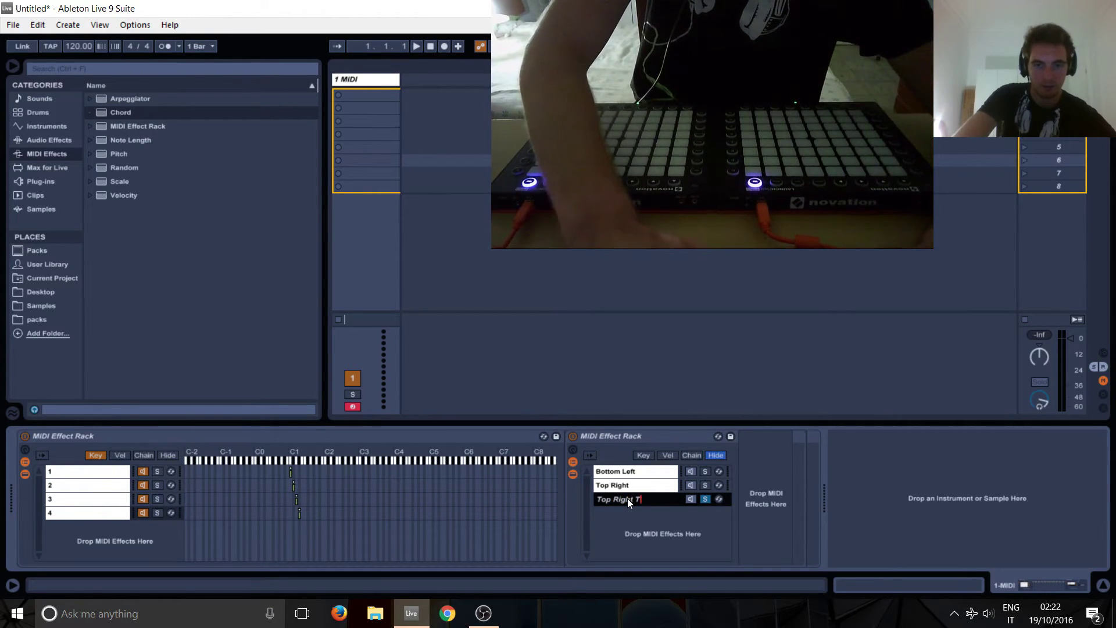
type("o Bottom Left")
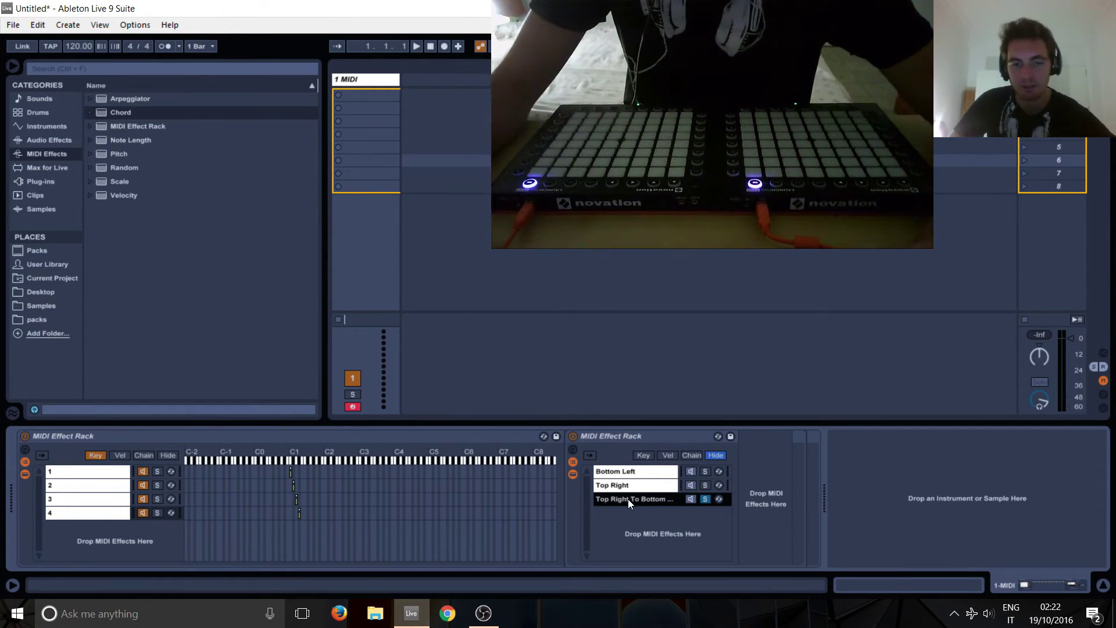
key("ctrl+t")
left_click(438, 81)
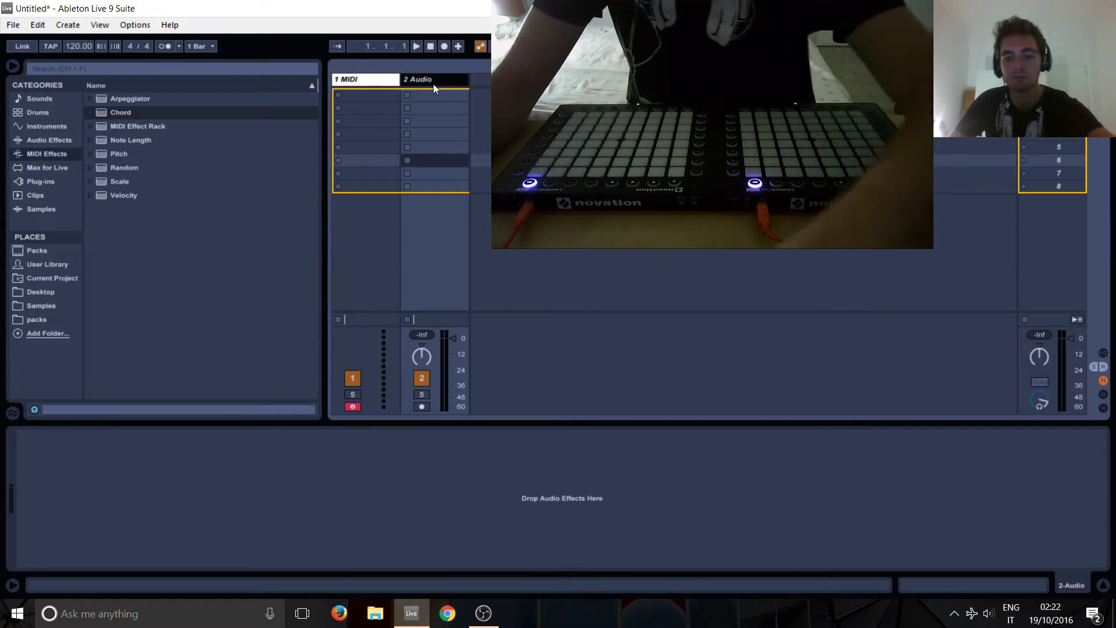
key("Delete")
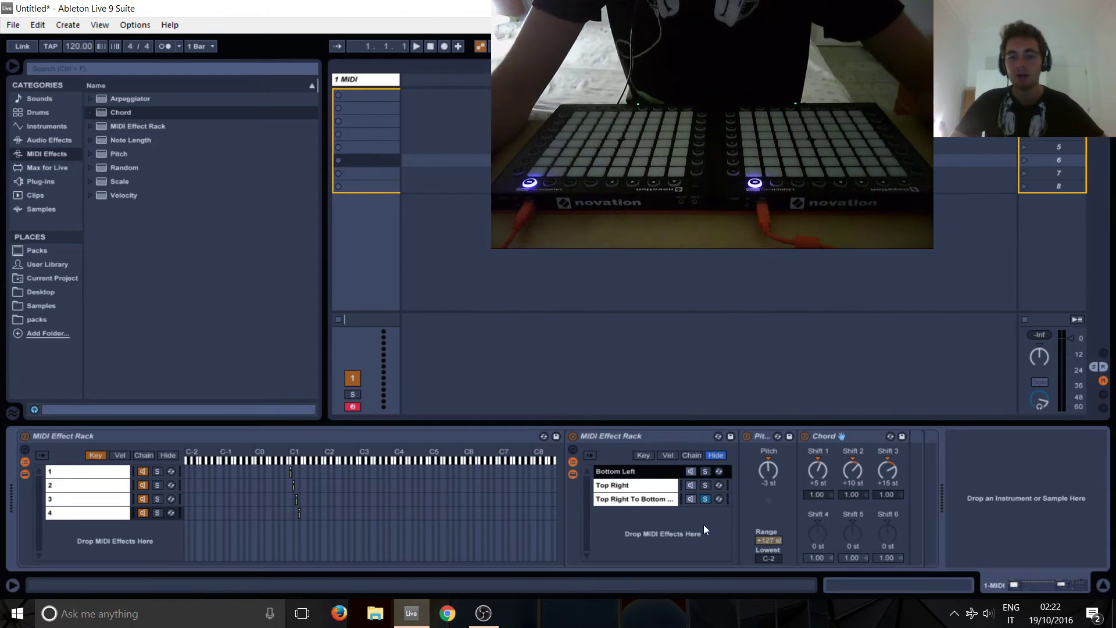
Add a Pitch at +25 st and a Chord with shifts of -3, -6 and -9 st to the Top Right To Bottom Left chain.
left_click(627, 498)
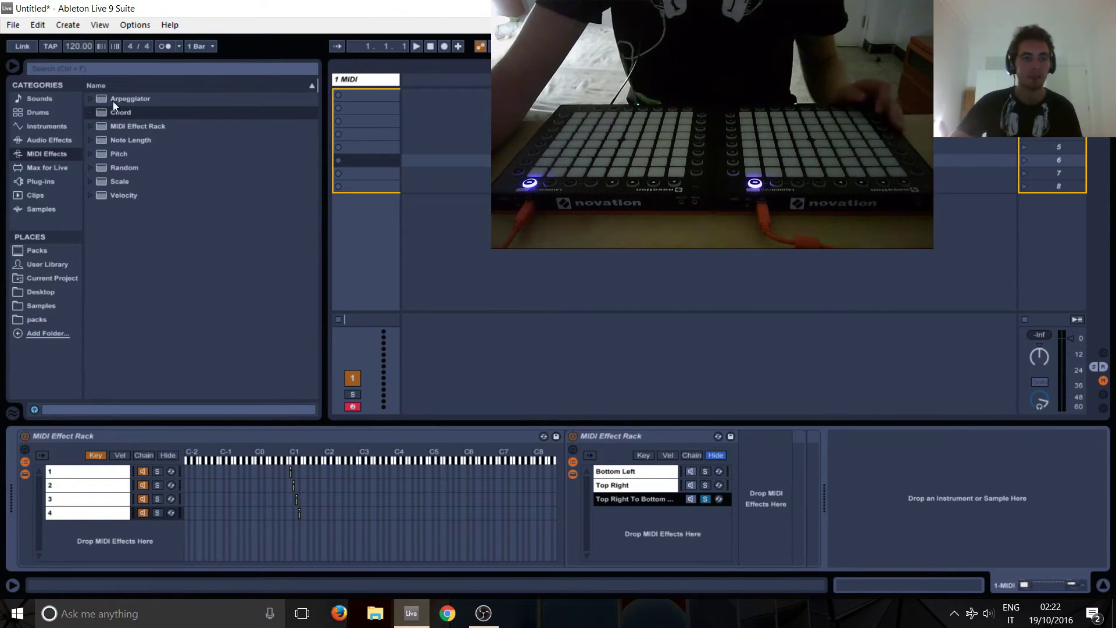
mouse_move(119, 153)
left_mouse_down()
mouse_move(682, 353)
mouse_move(768, 473)
left_mouse_up()
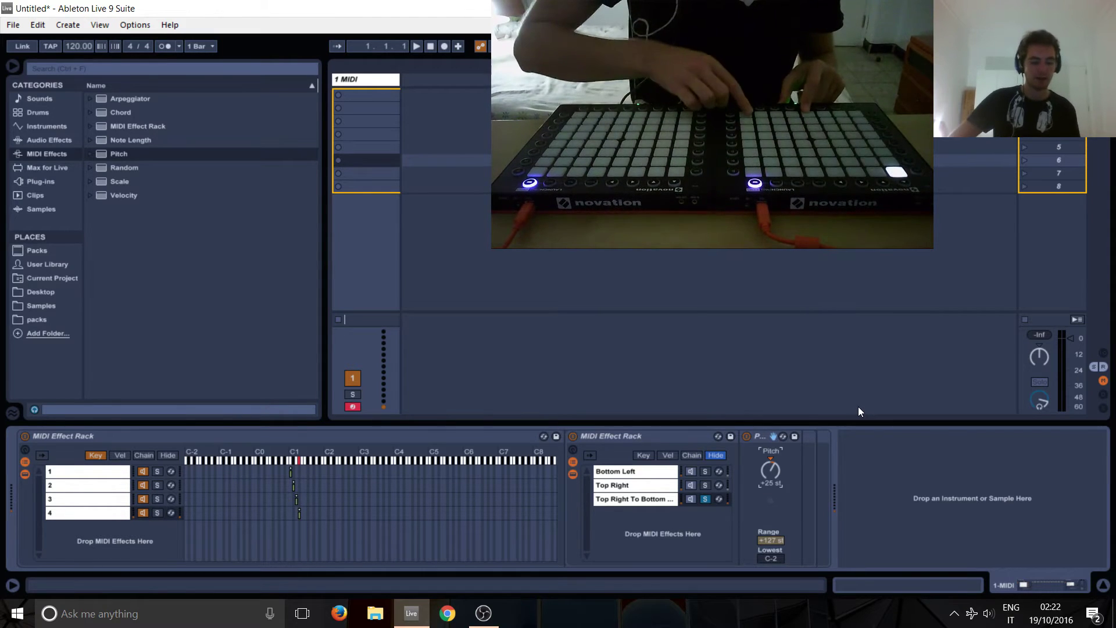
left_click_drag(122, 115, 816, 471)
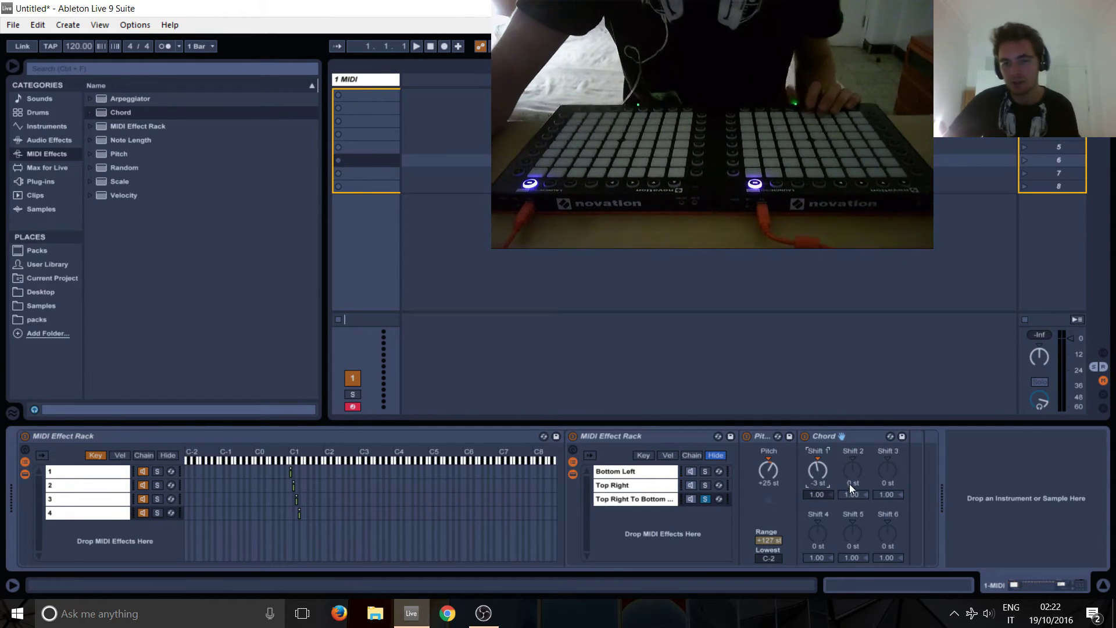
left_click_drag(856, 479, 888, 489)
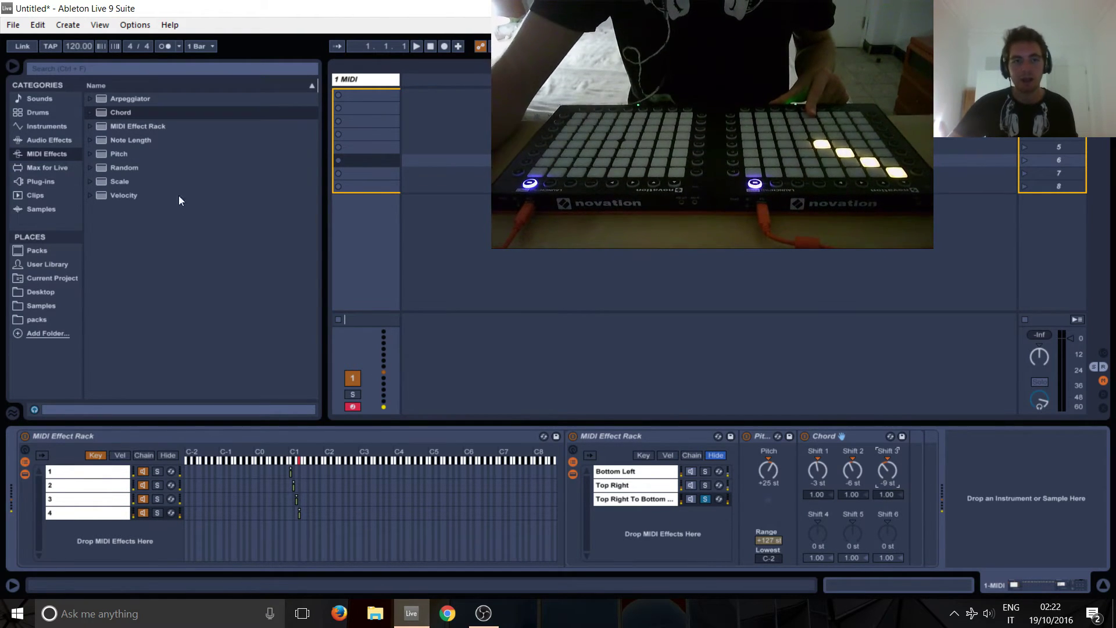
Add a second Chord after the first in the same chain and set its Shift 1 to +16 st.
left_click(120, 116)
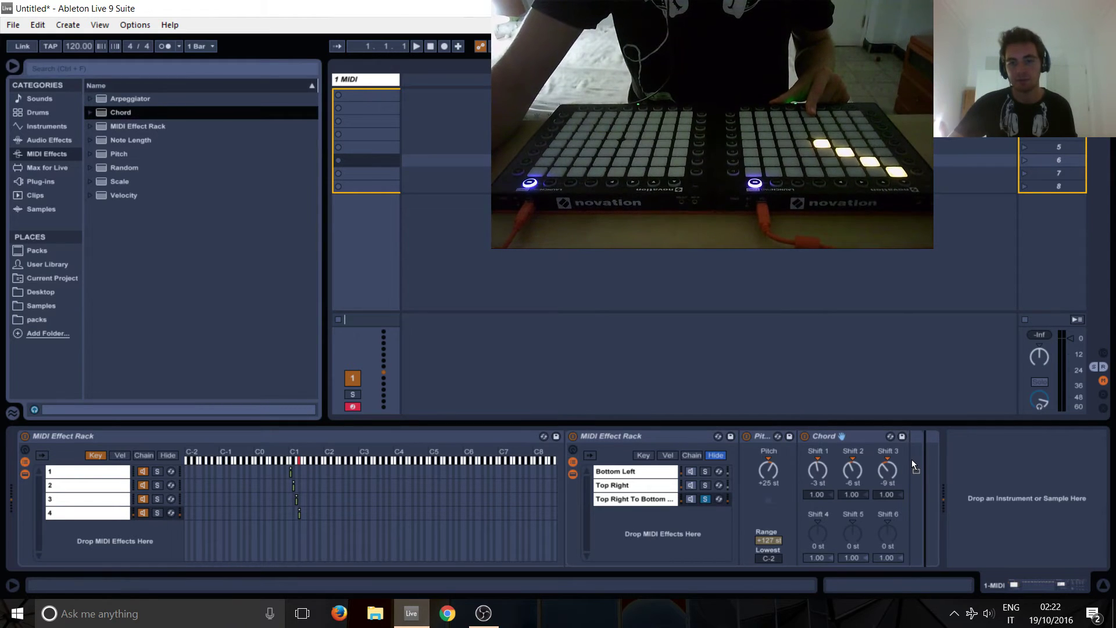
key("Return")
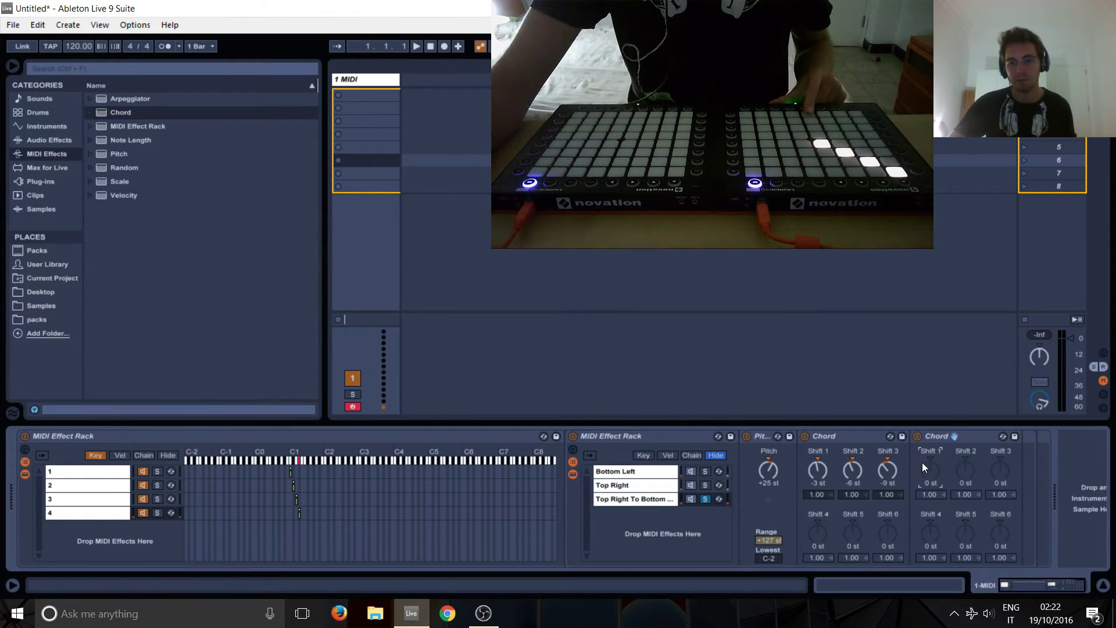
key("Up")
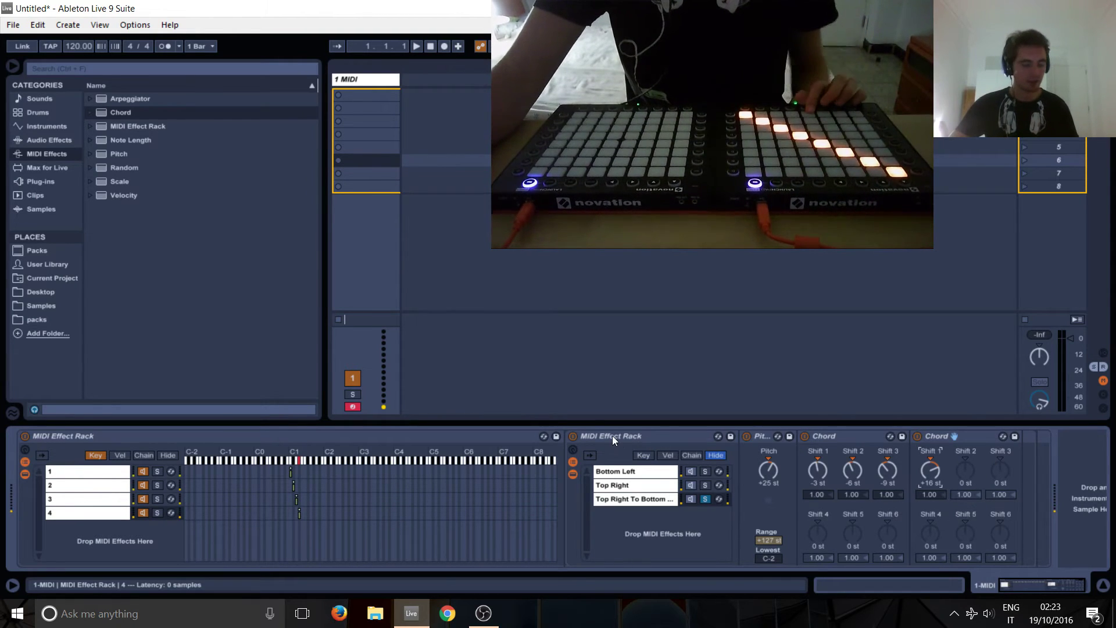
Unsolo the Top Right To Bottom Left chain so all three chains play together, and collapse the nested rack.
left_click(705, 498)
left_click(706, 499)
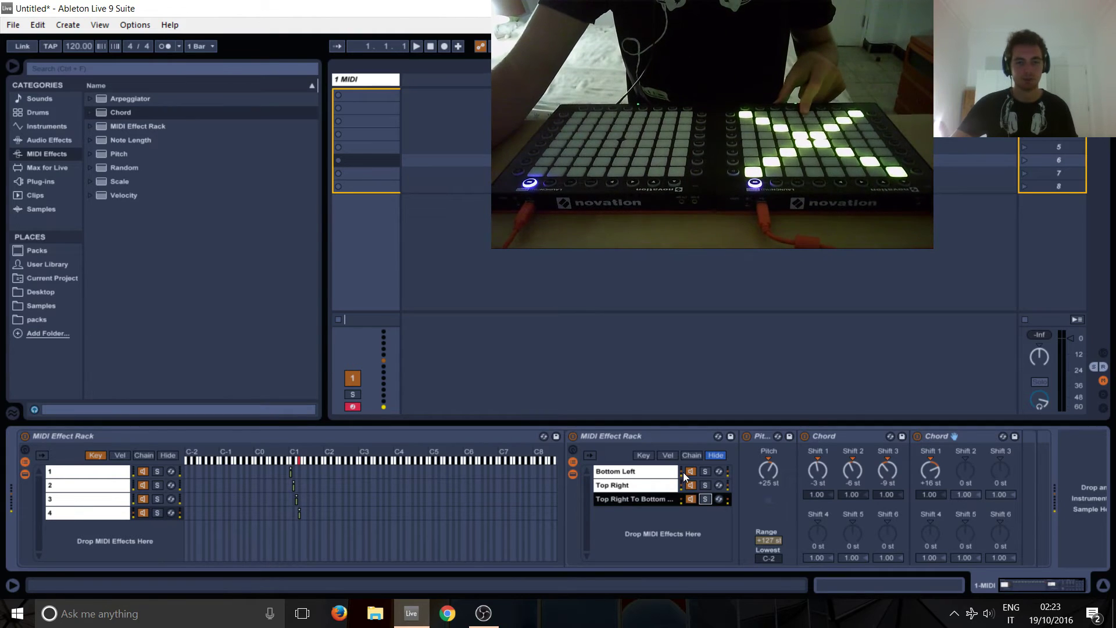
double_click(633, 437)
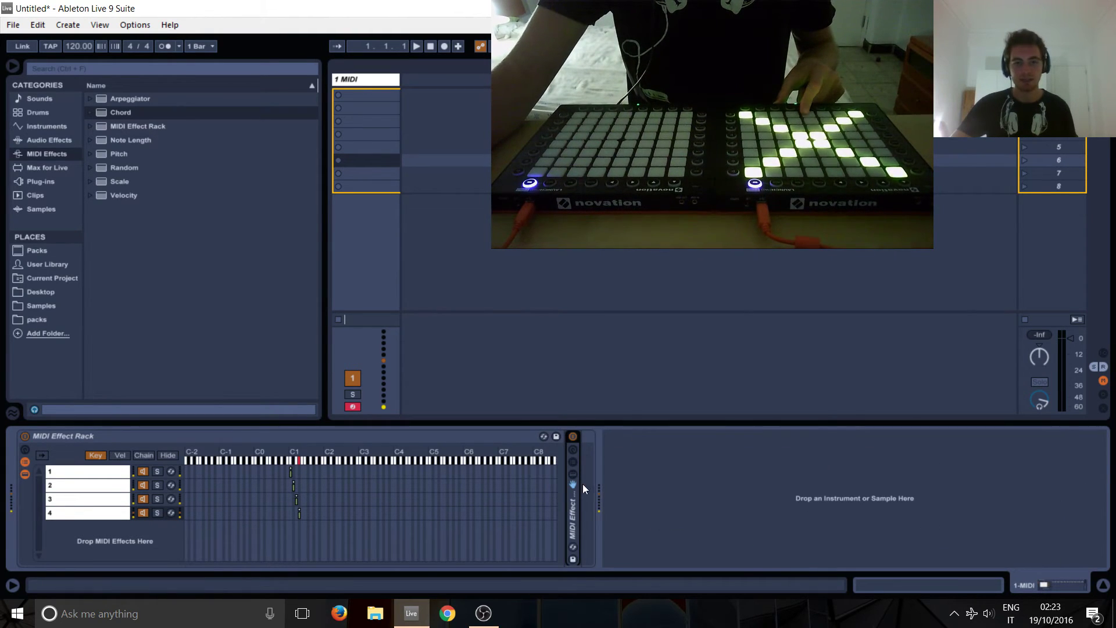
Add an Arpeggiator after the collapsed rack, with Gate at 200 % and a free rate of 46.4 ms.
left_click_drag(107, 103, 580, 477)
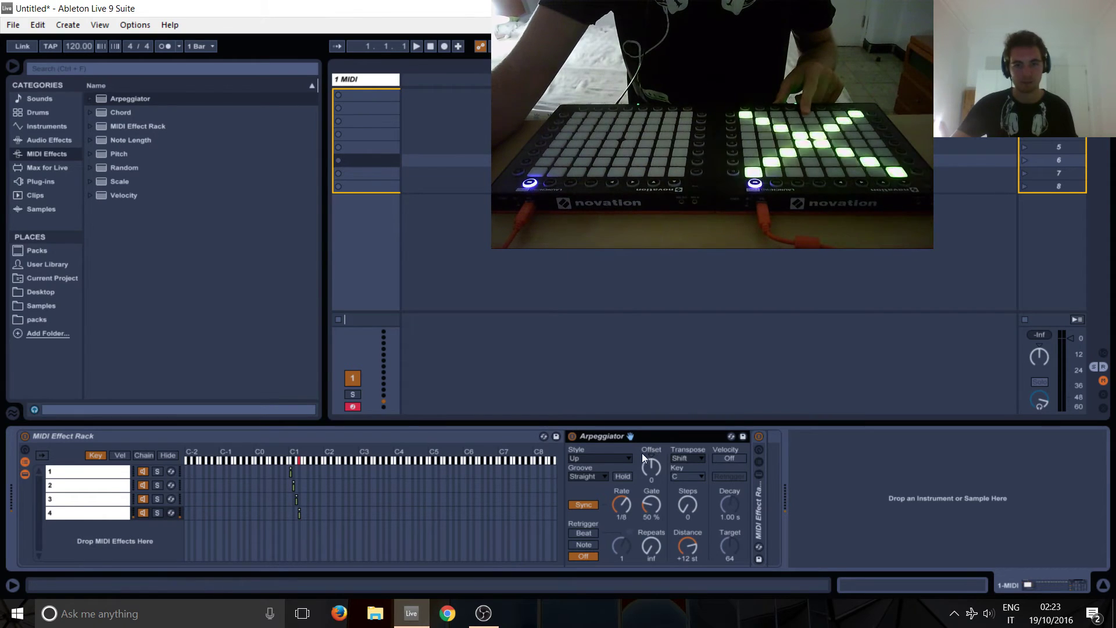
left_click_drag(748, 452, 791, 441)
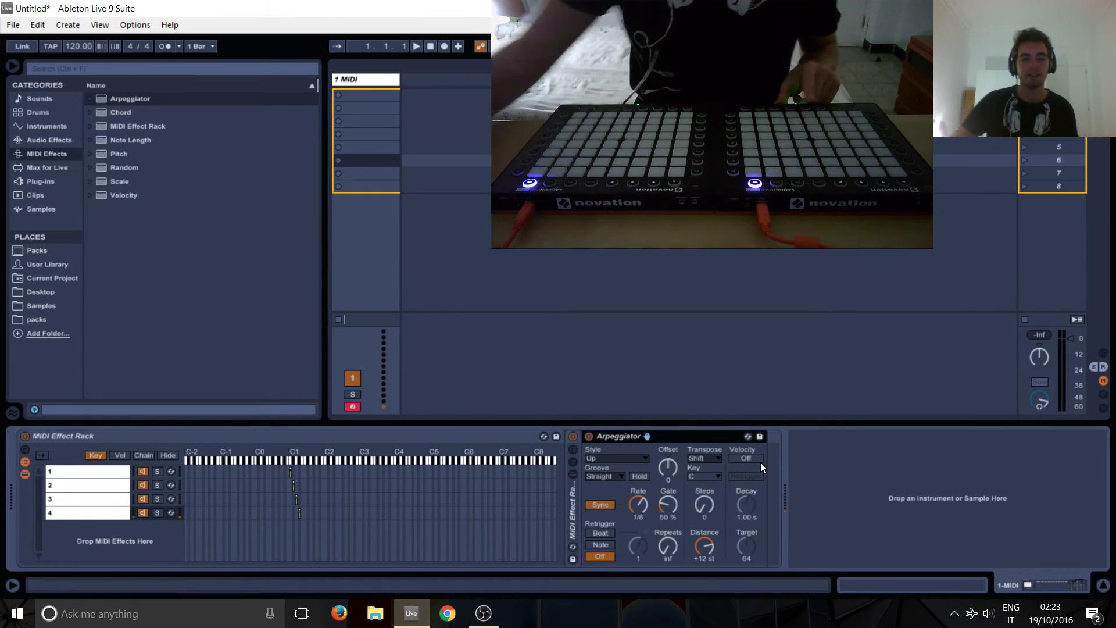
left_click_drag(668, 505, 678, 420)
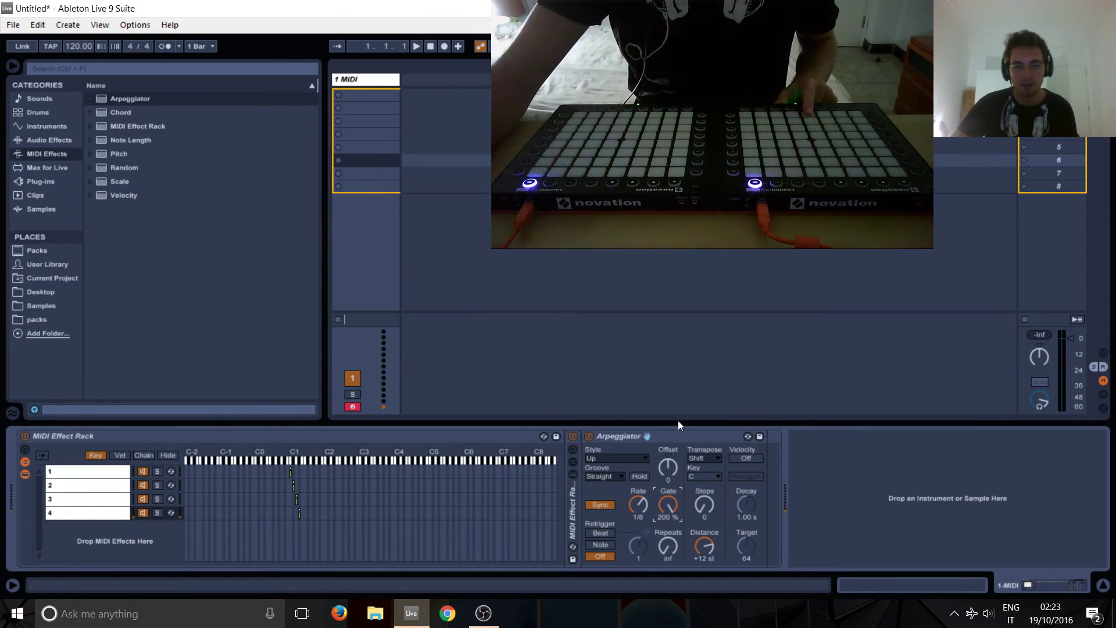
left_click(601, 505)
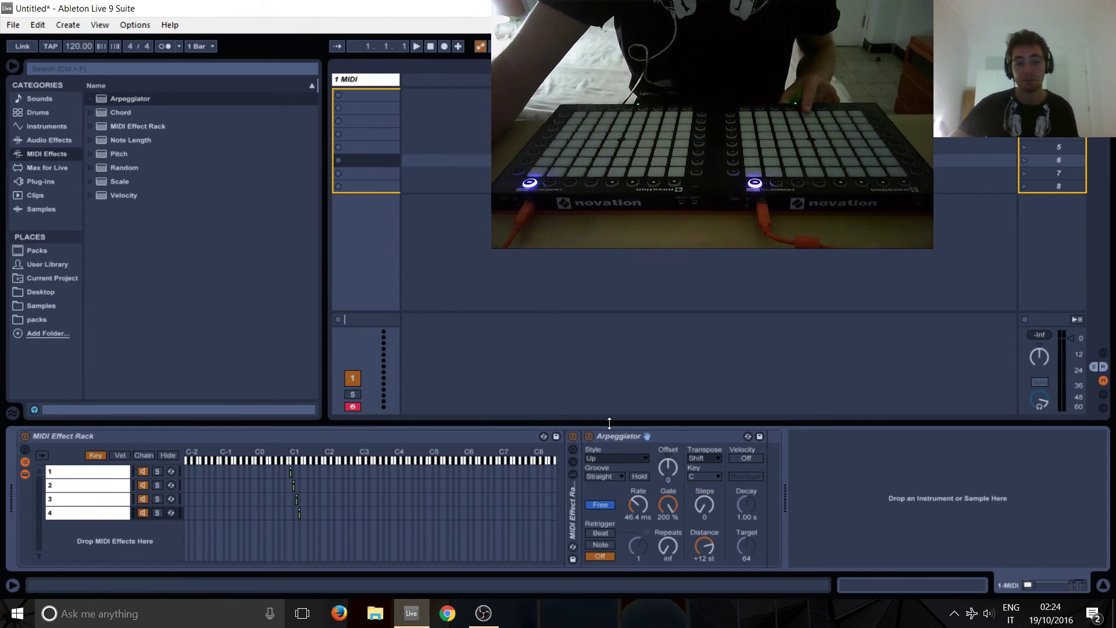
Move the Arpeggiator before the nested rack and, with that rack temporarily bypassed, set Gate to 33 % and Rate to 200 ms.
left_click_drag(661, 436, 567, 447)
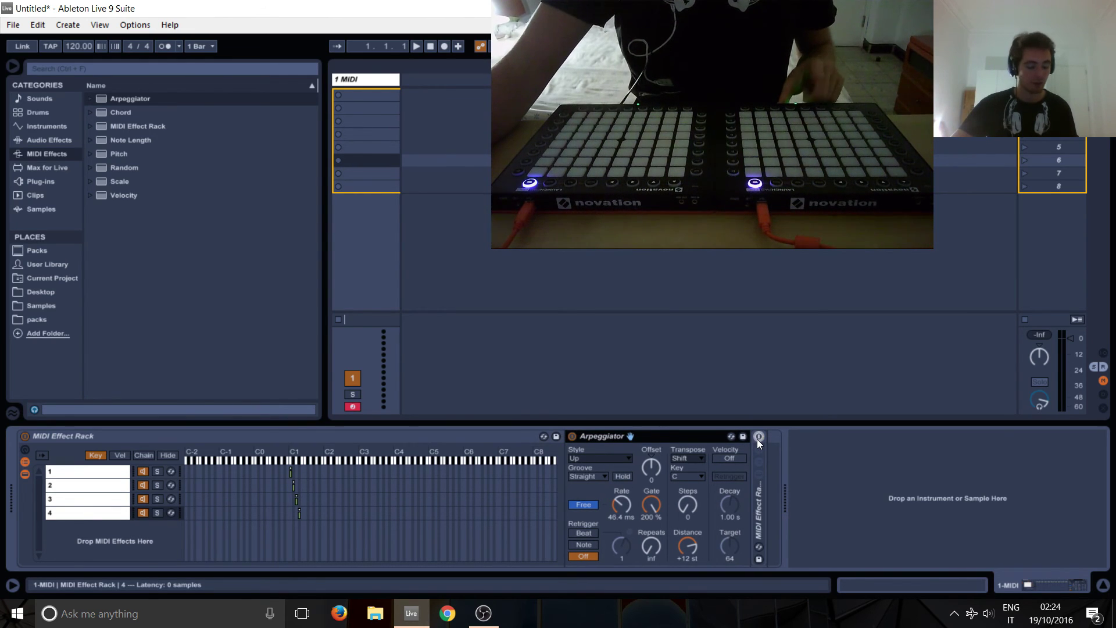
left_click(652, 504)
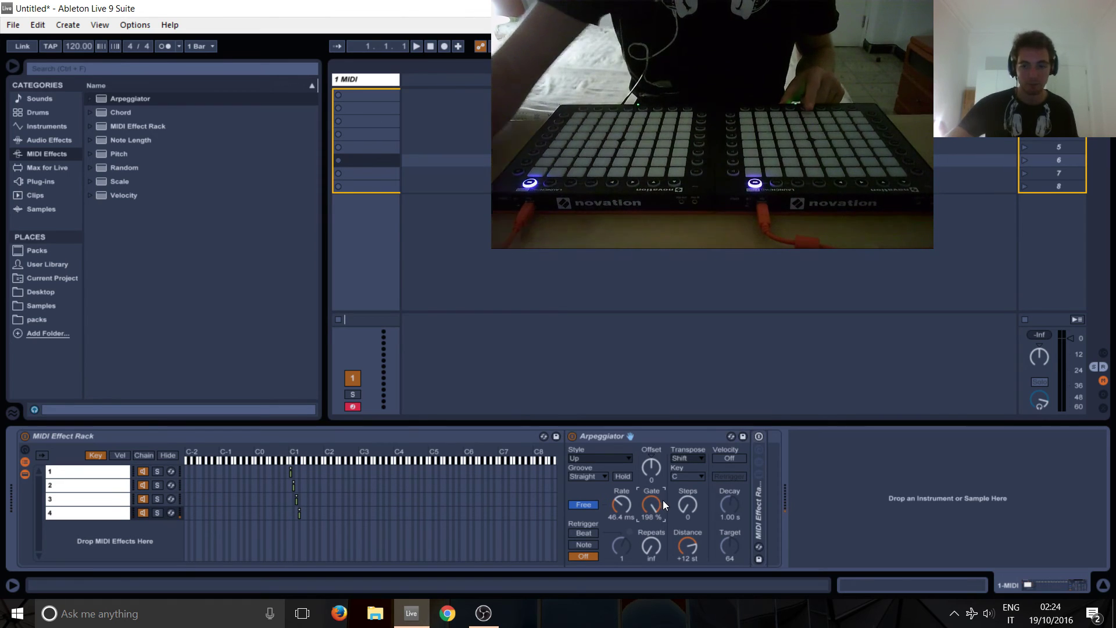
key("Delete")
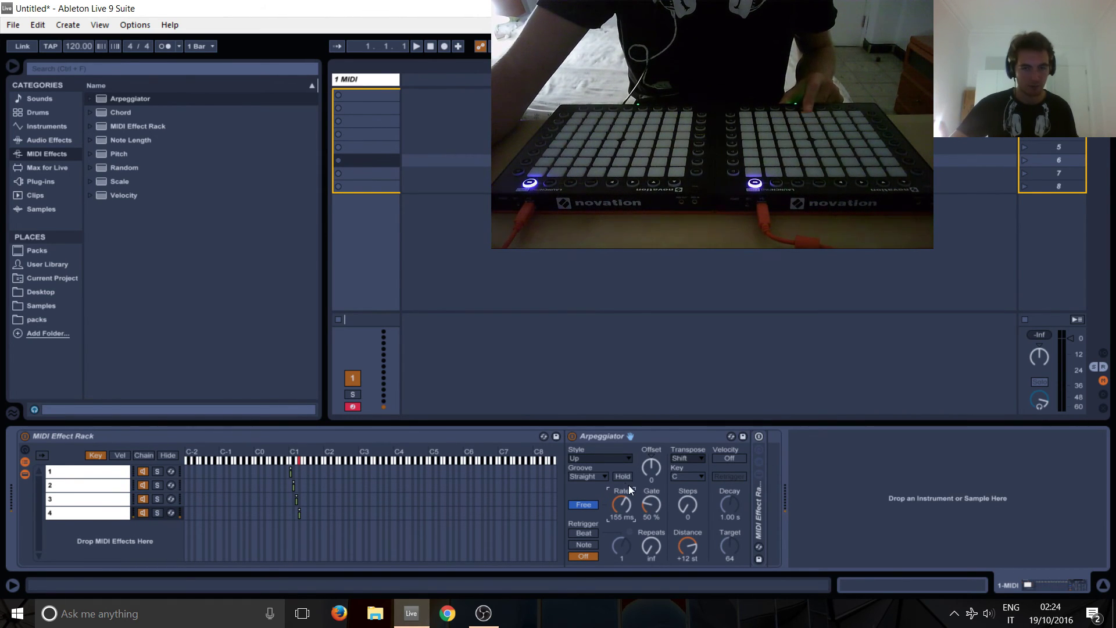
left_click_drag(652, 503, 650, 508)
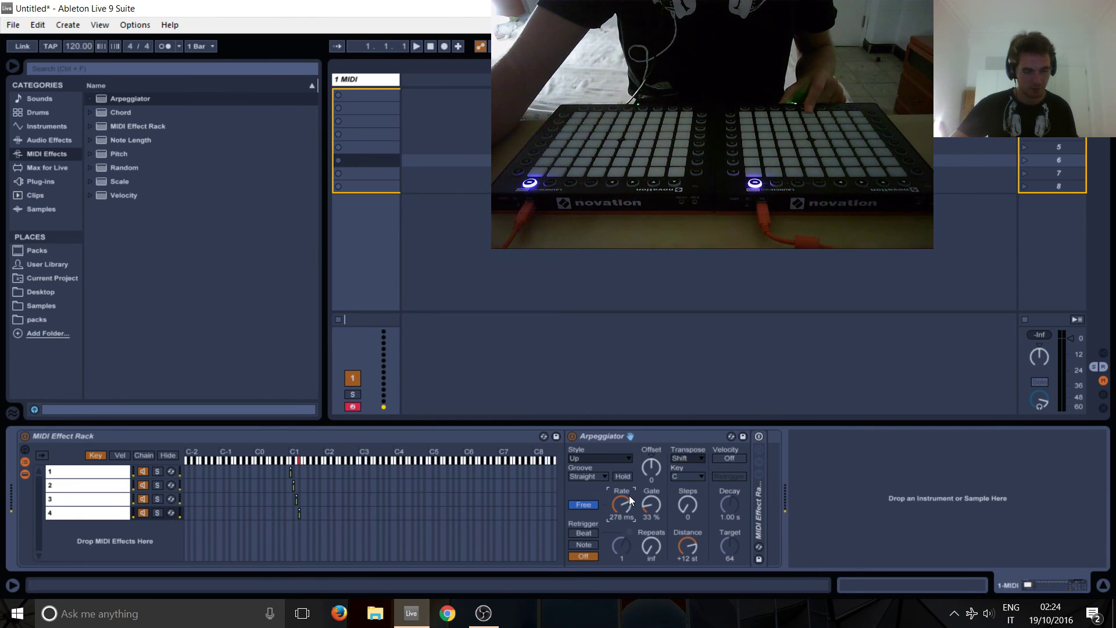
key("Delete")
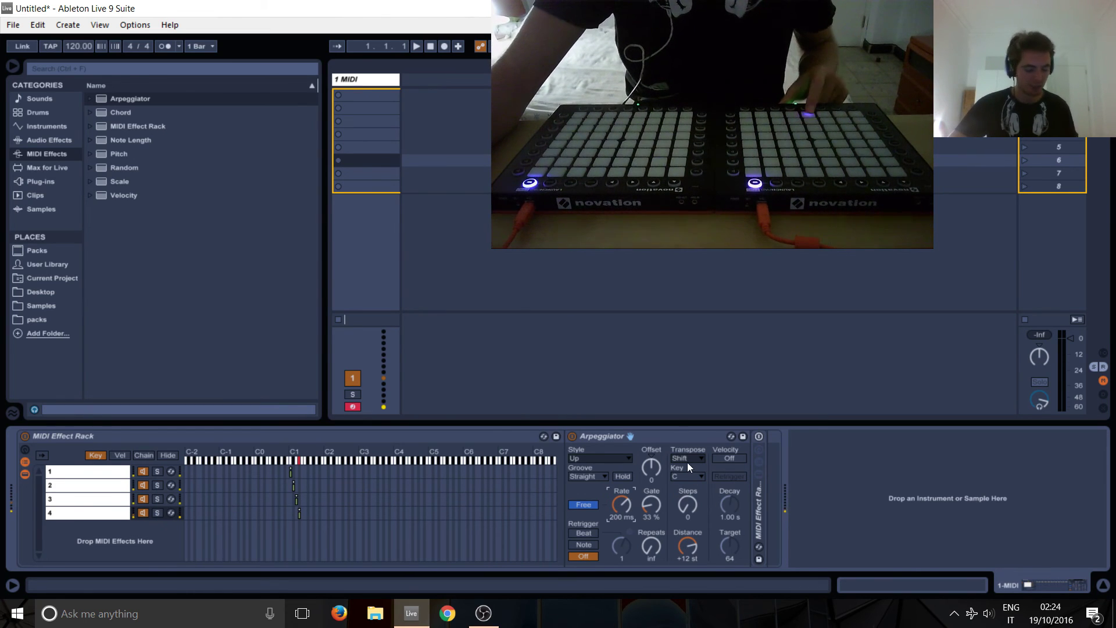
left_click(758, 437)
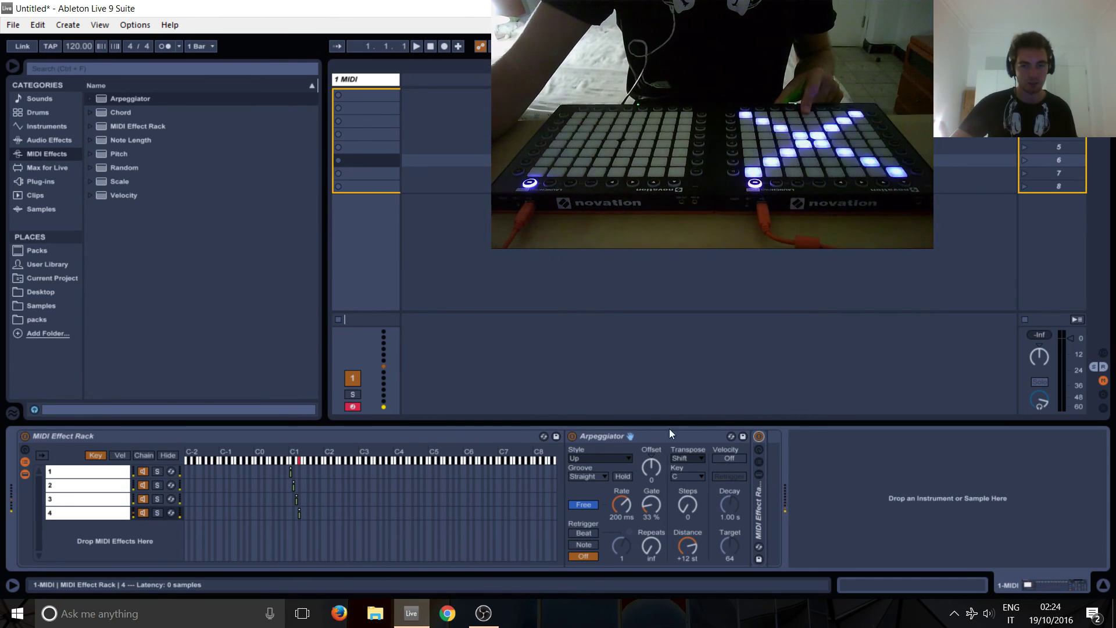